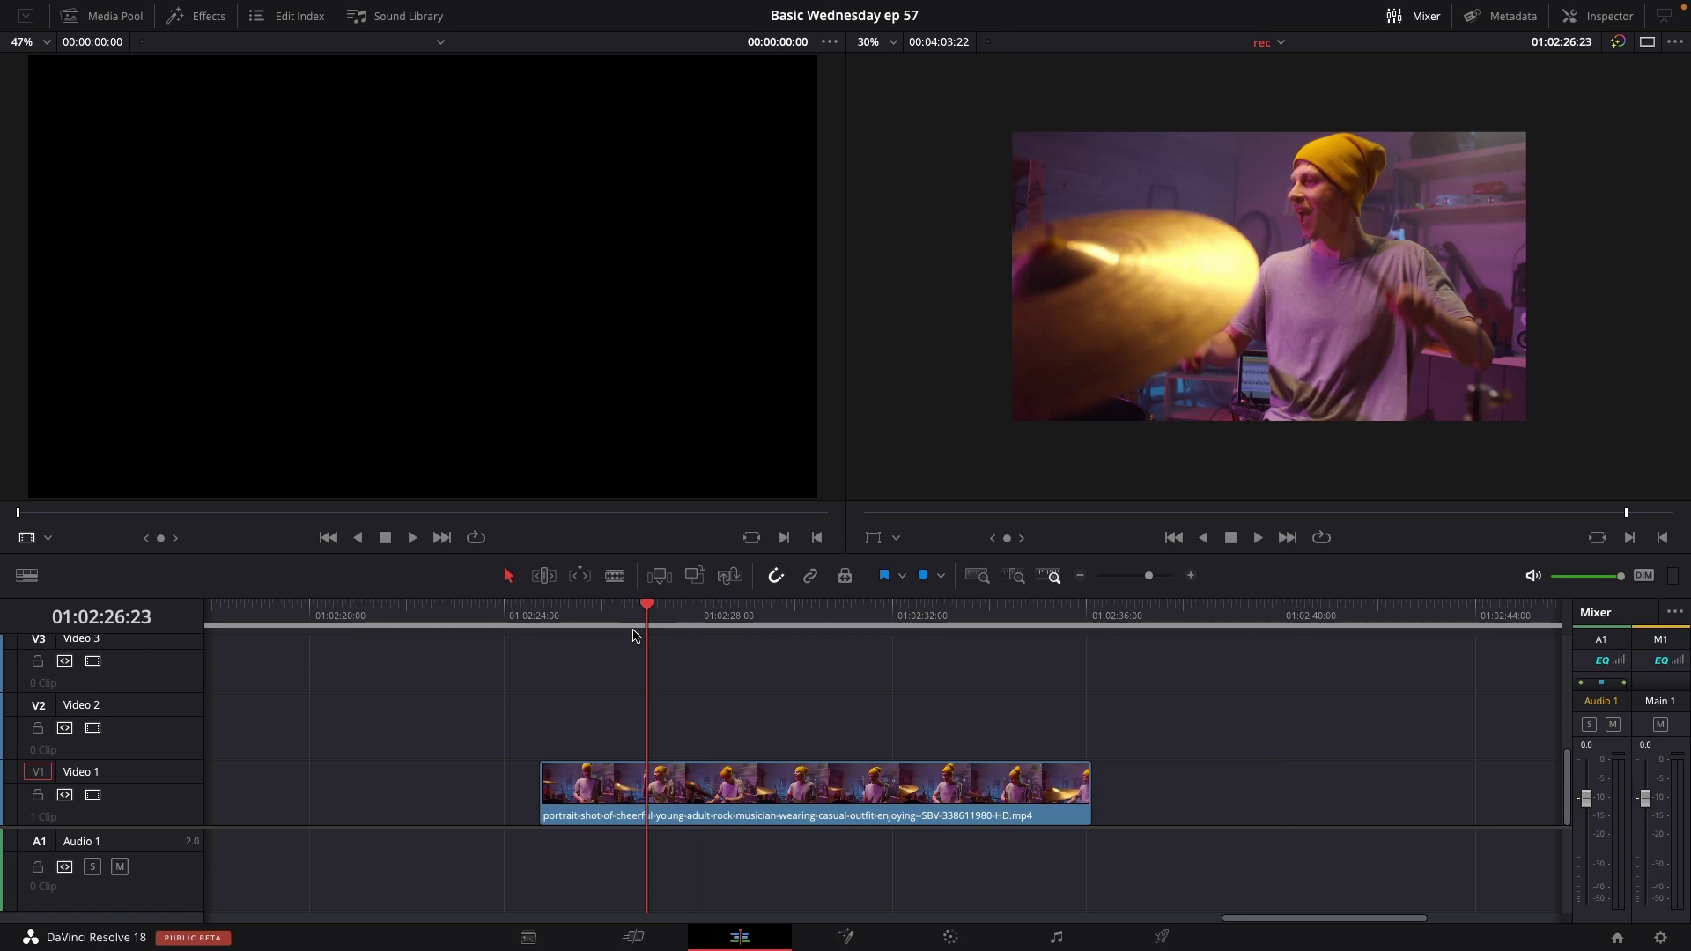
Scrub and play the drum clip around 01:02:26:00 to find the beat
{"action": "left_click_drag", "start_coordinate": [647, 610], "coordinate": [614, 622]}
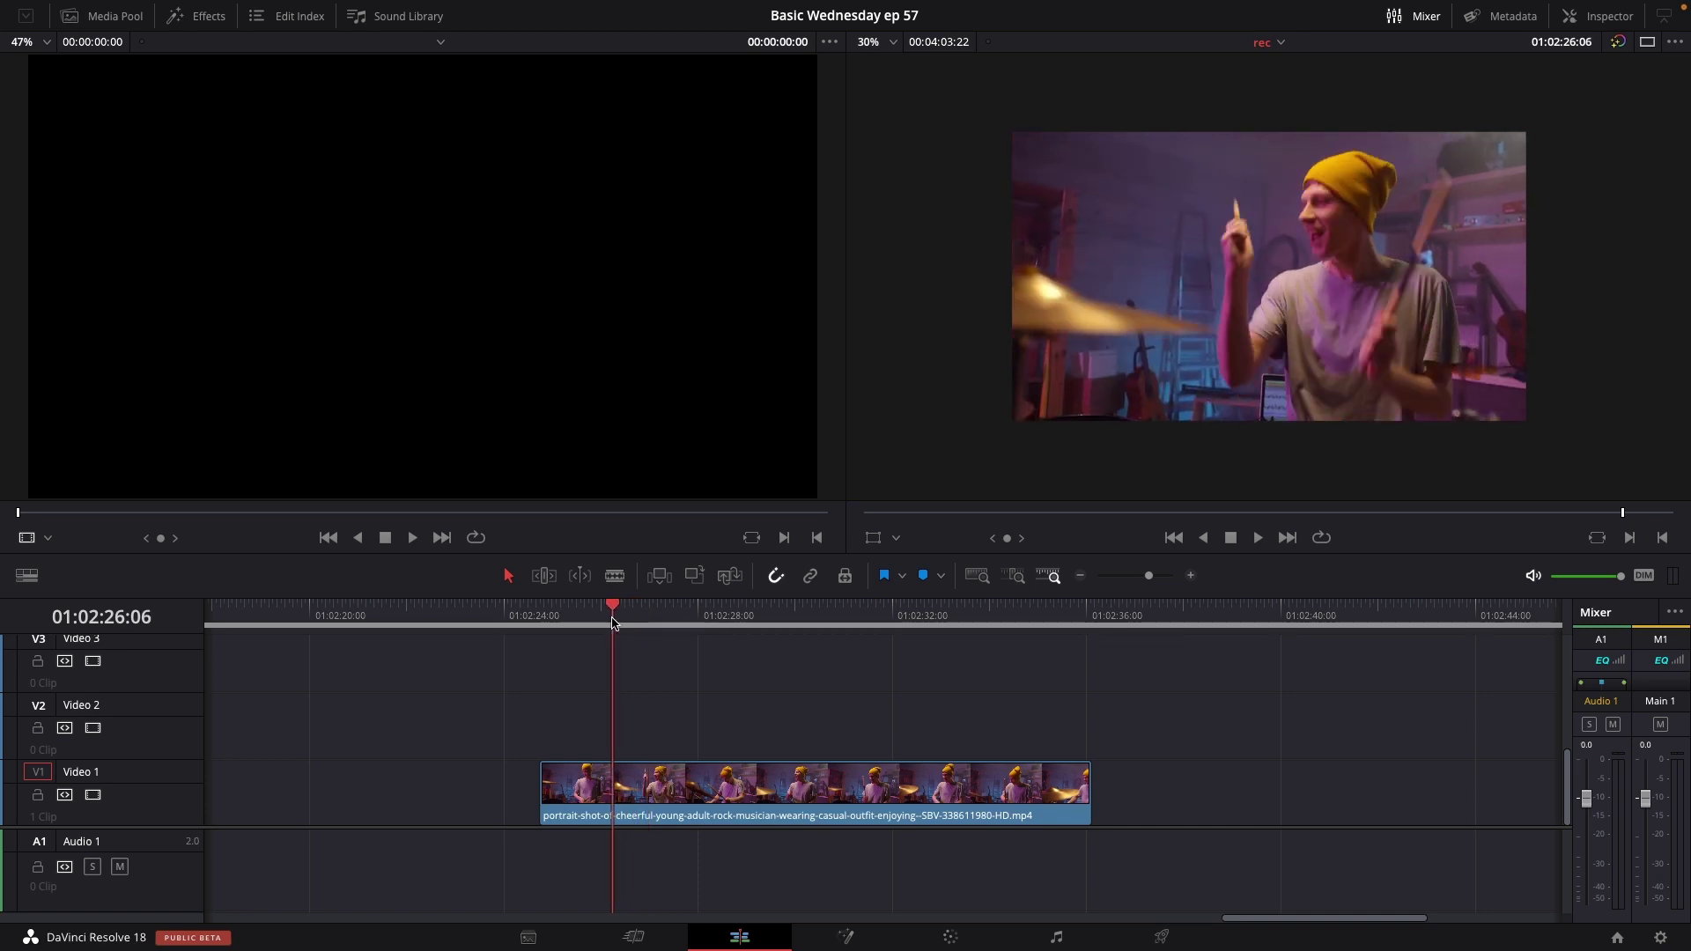
{"action": "key", "text": "space"}
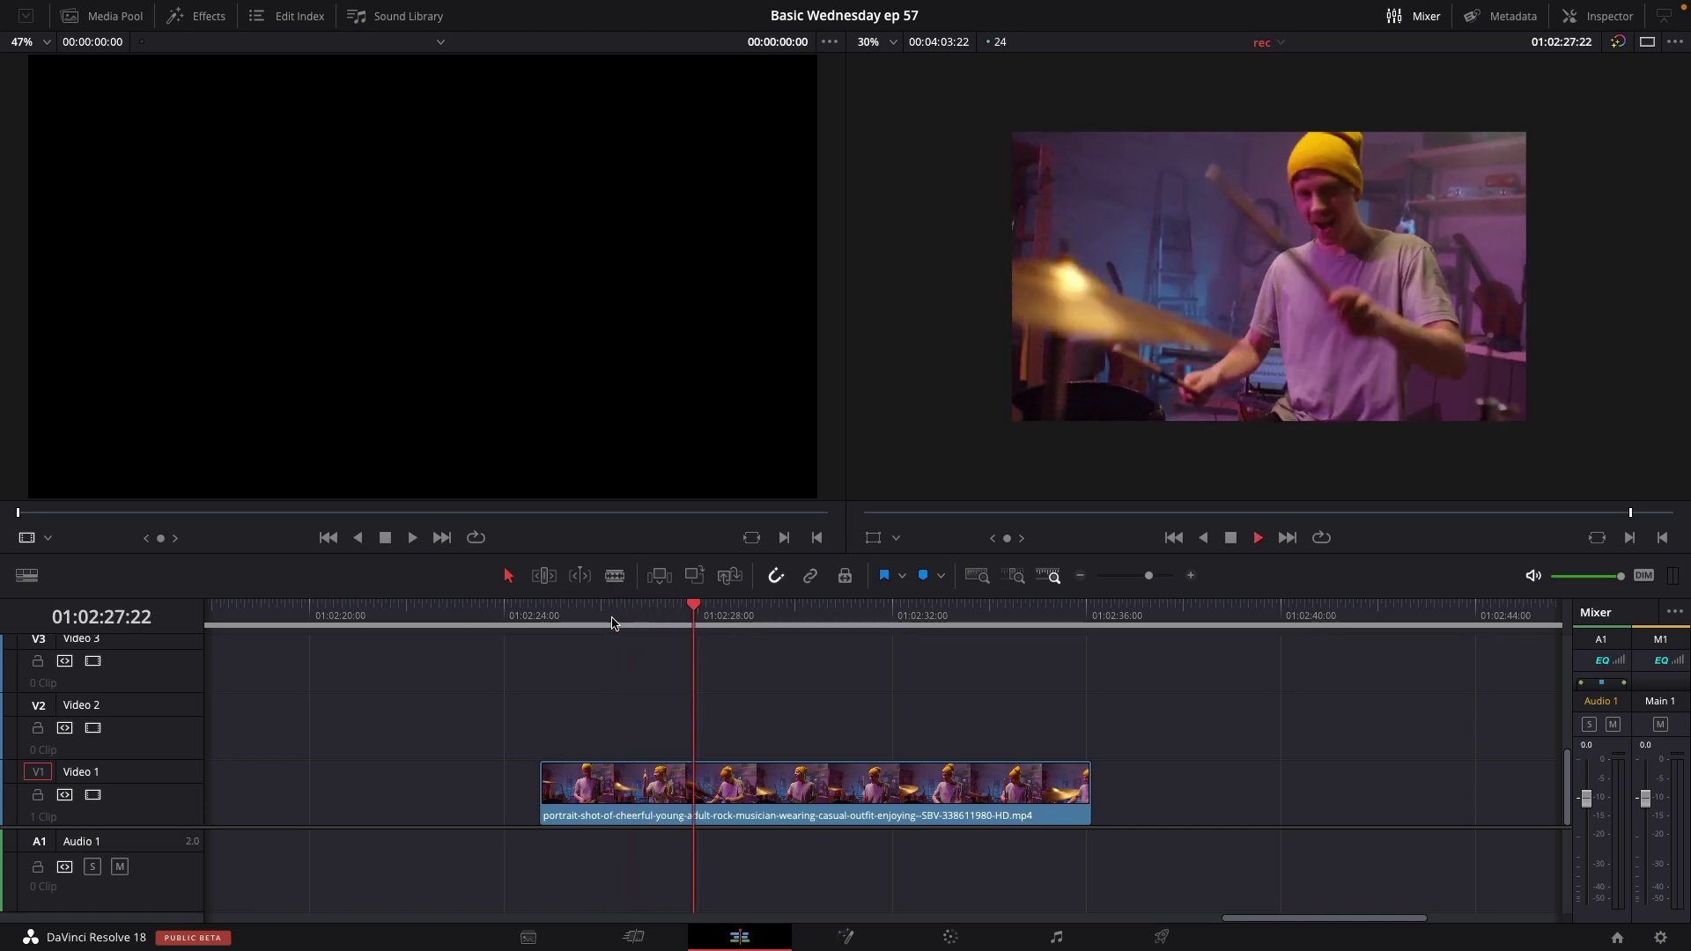
{"action": "key", "text": "space"}
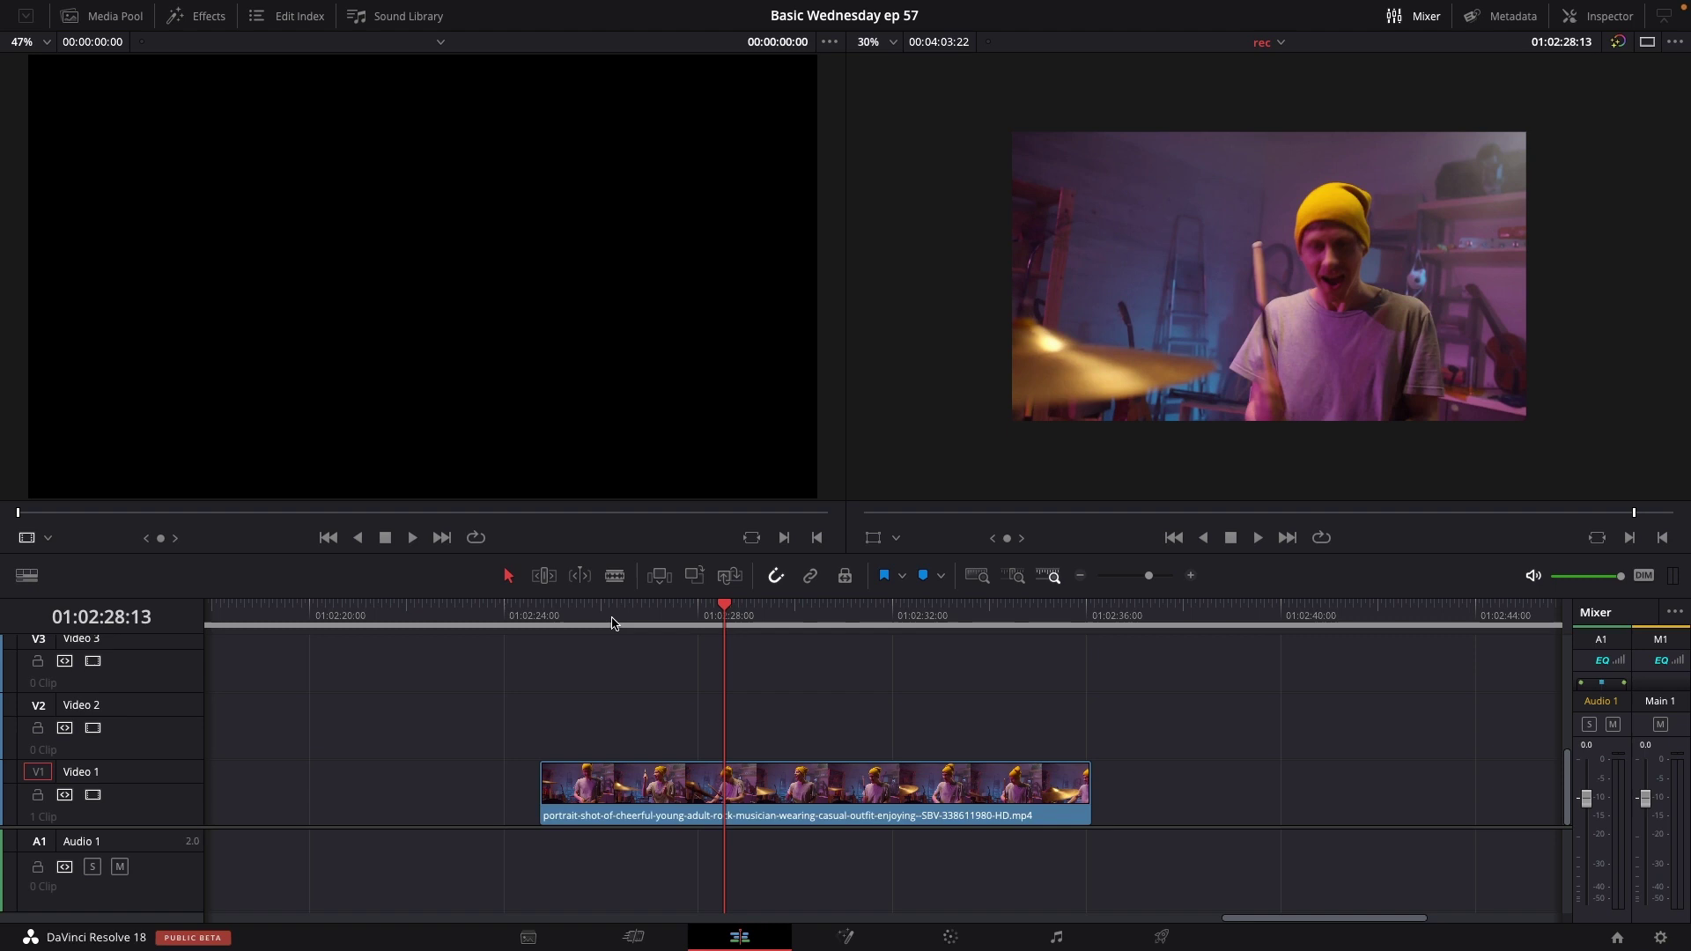
{"action": "left_click", "coordinate": [600, 625]}
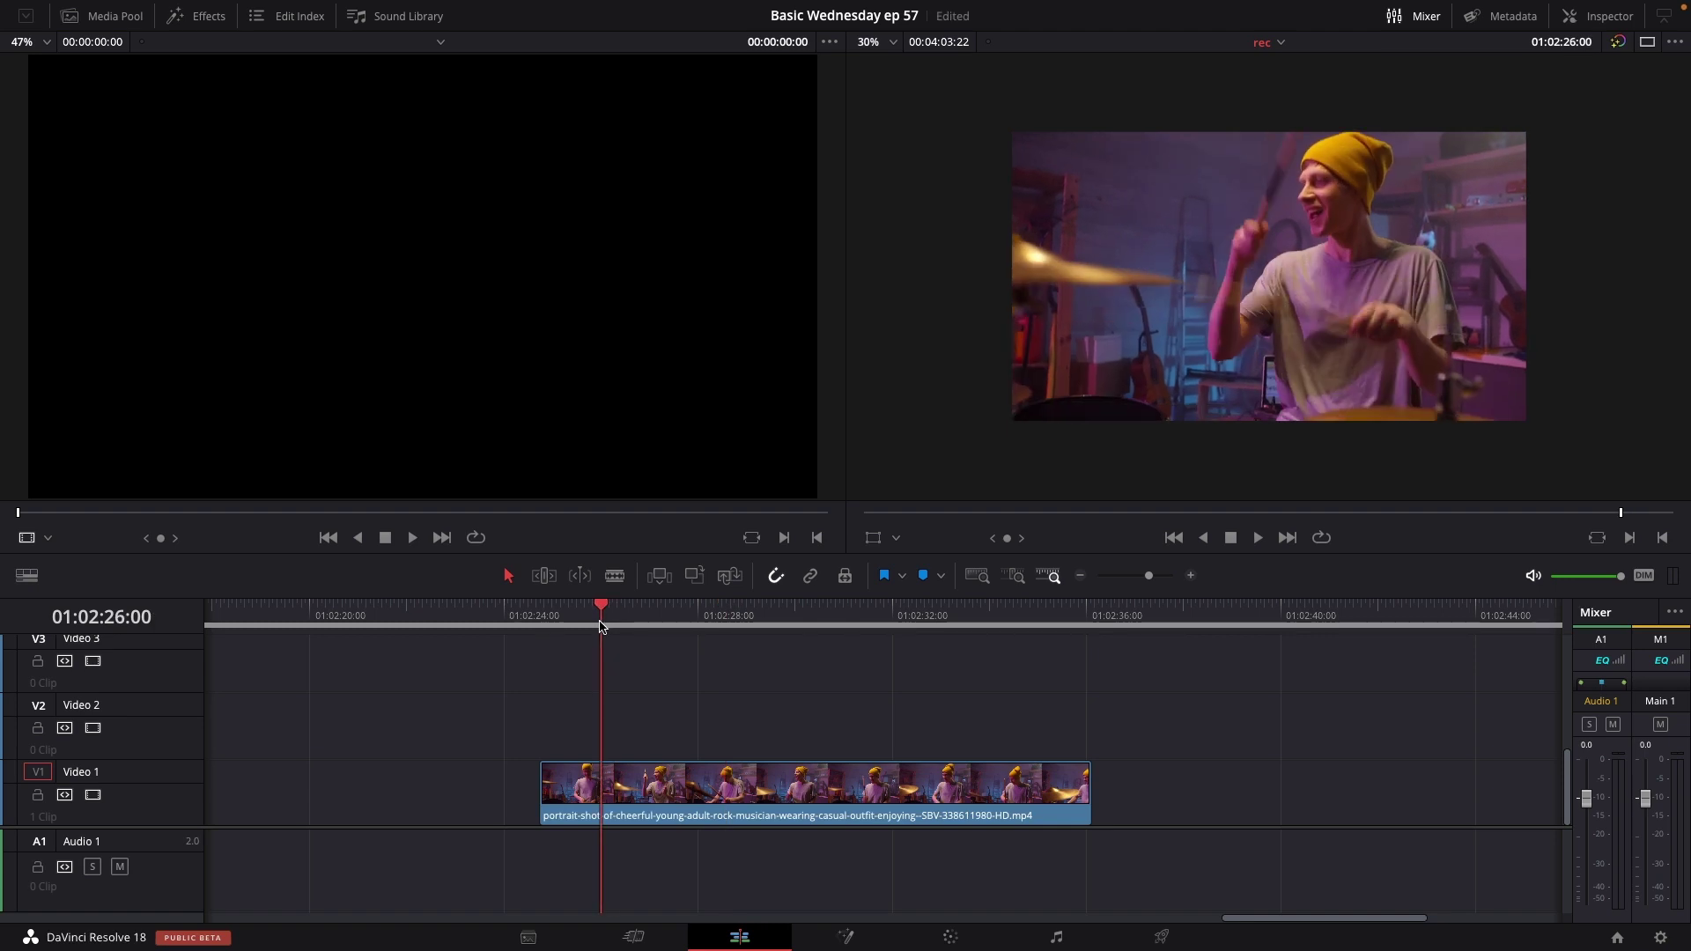
{"action": "key", "text": "space"}
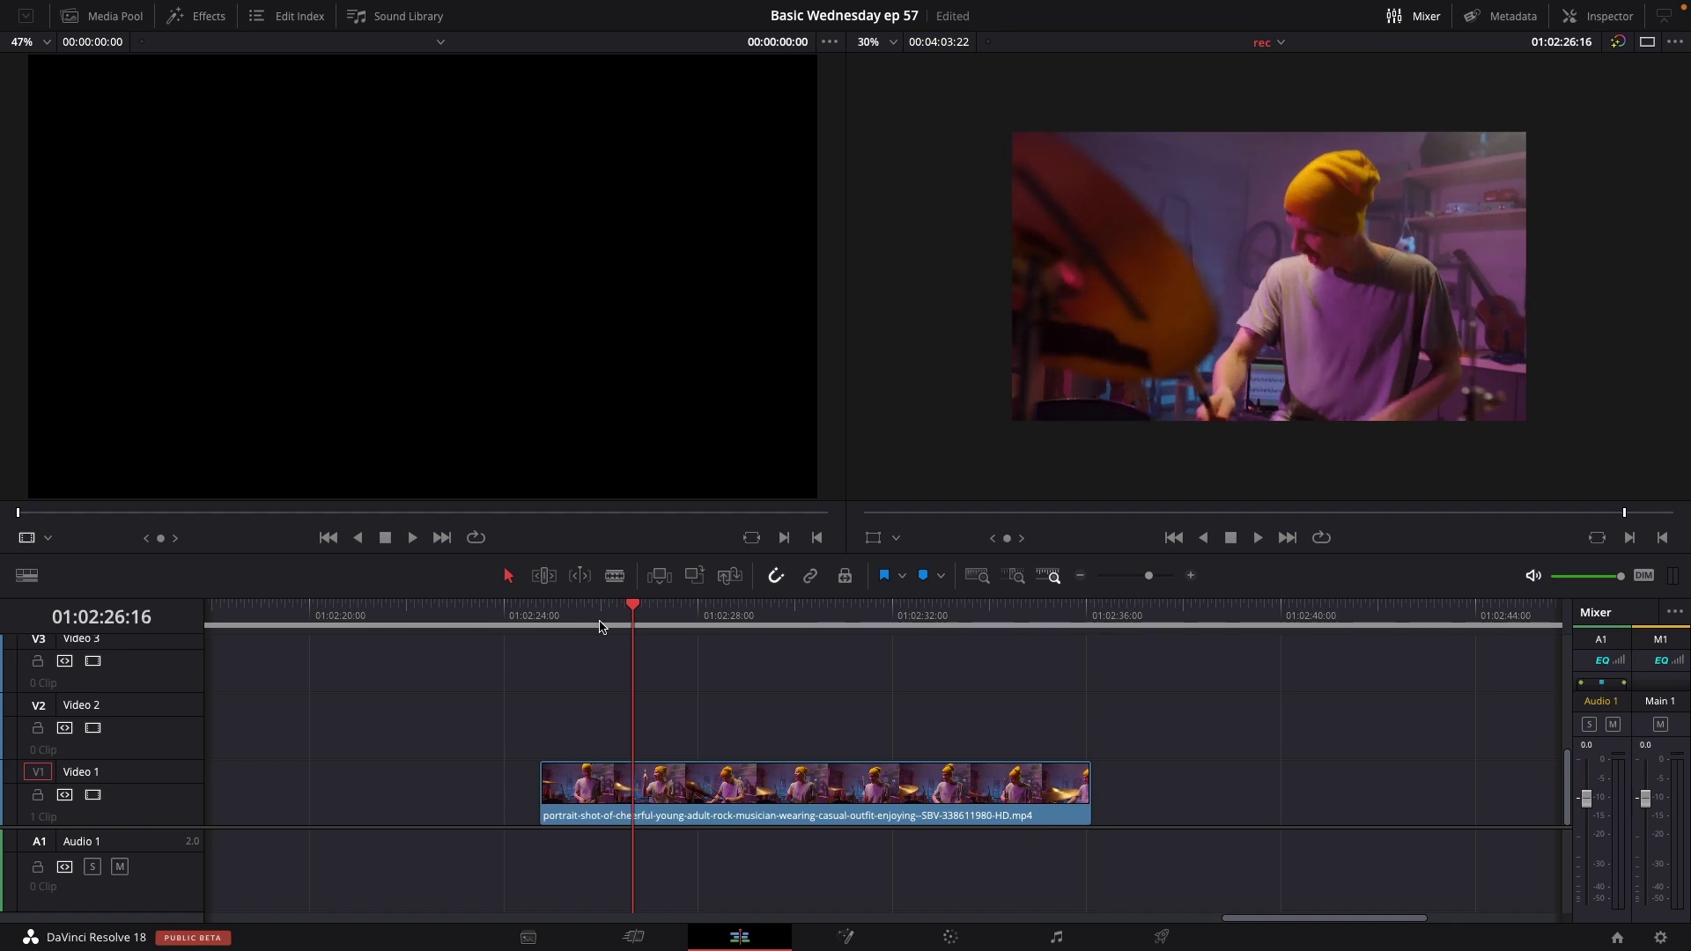
{"action": "key", "text": "j"}
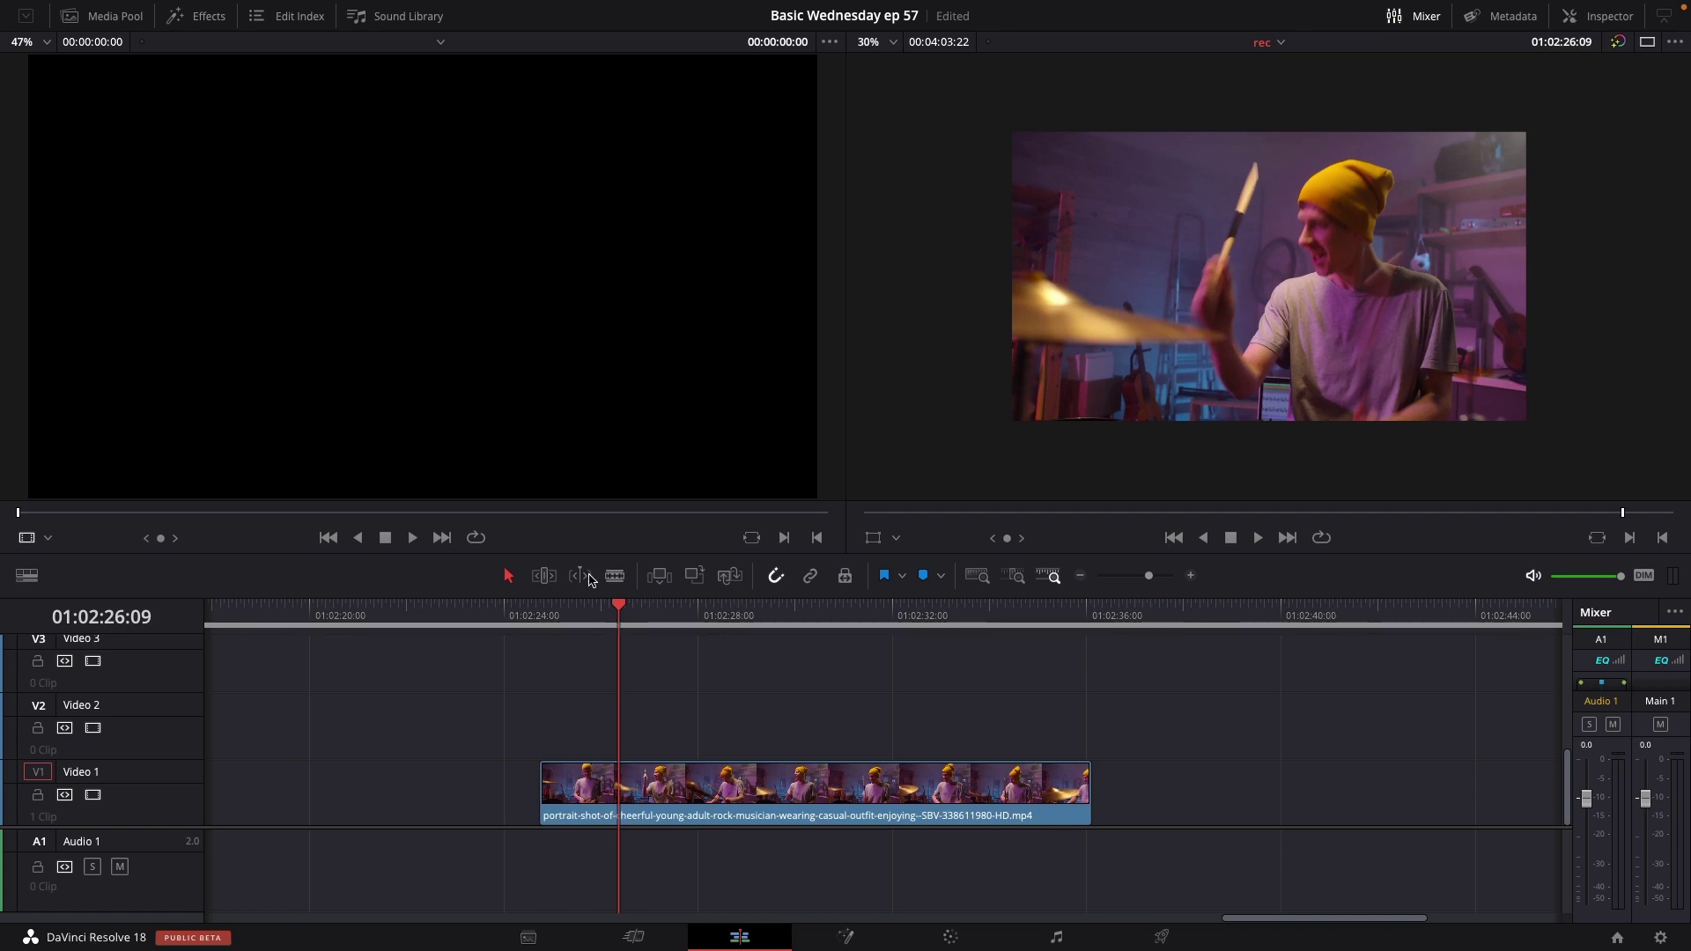
Bring up the Open FX effects list scrolled to Resolve FX Transform > Camera Shake
{"action": "left_click", "coordinate": [201, 17]}
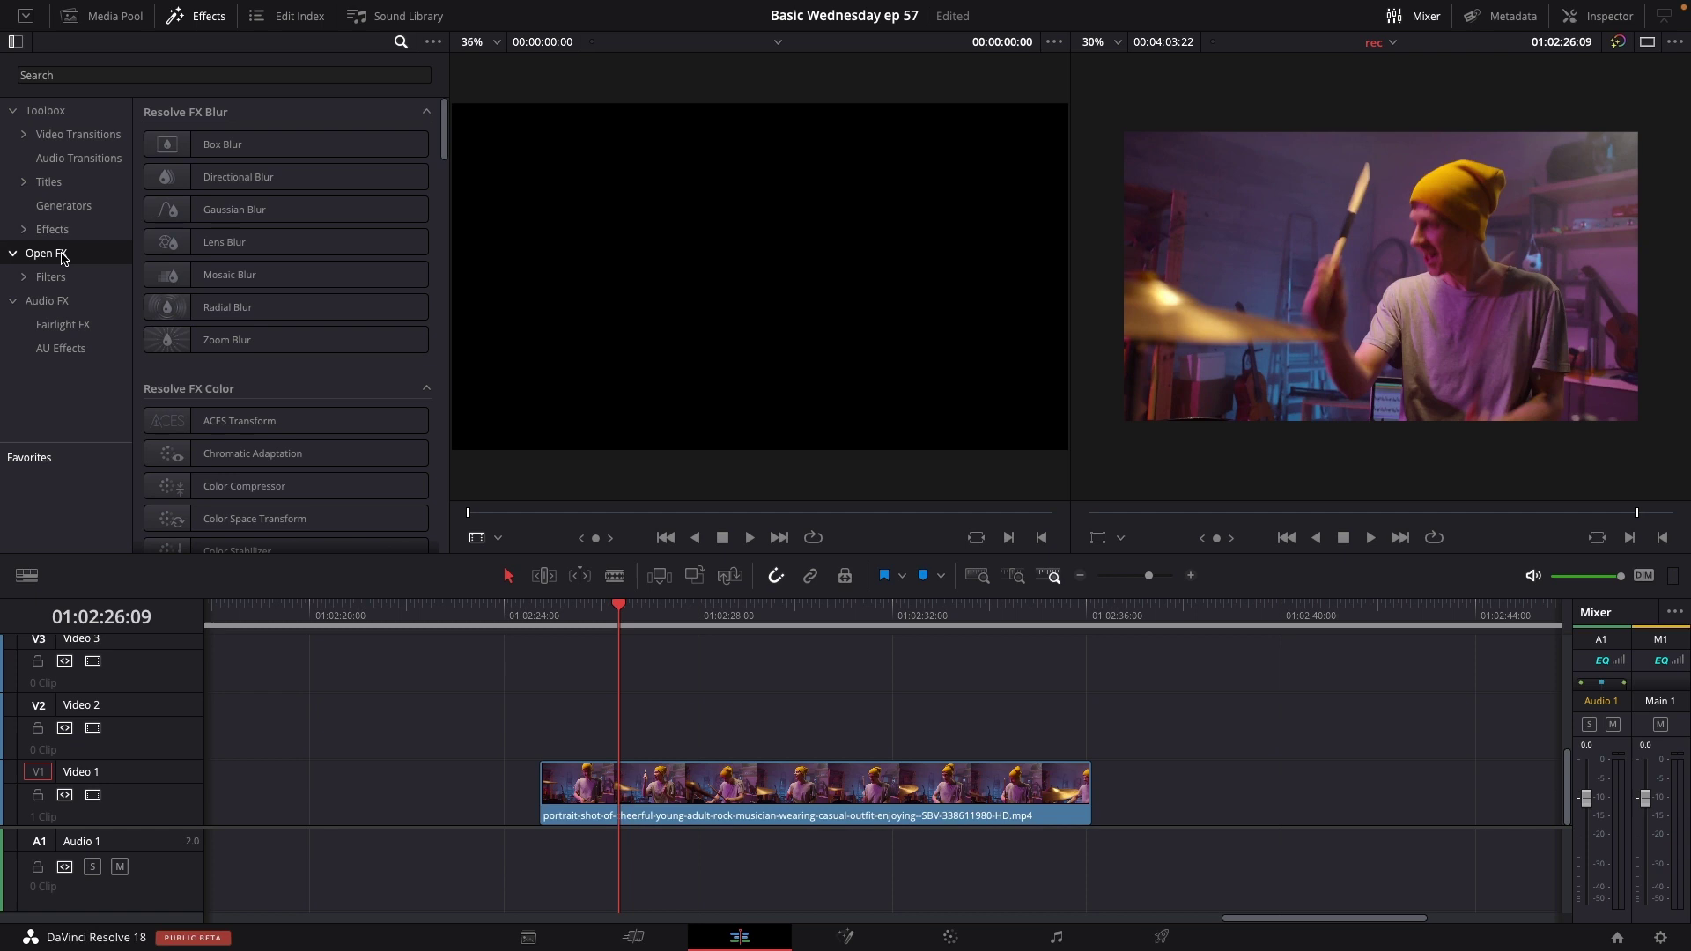
{"action": "scroll", "coordinate": [442, 205], "scroll_direction": "down", "scroll_amount": 3}
{"action": "scroll", "coordinate": [442, 204], "scroll_direction": "down", "scroll_amount": 15}
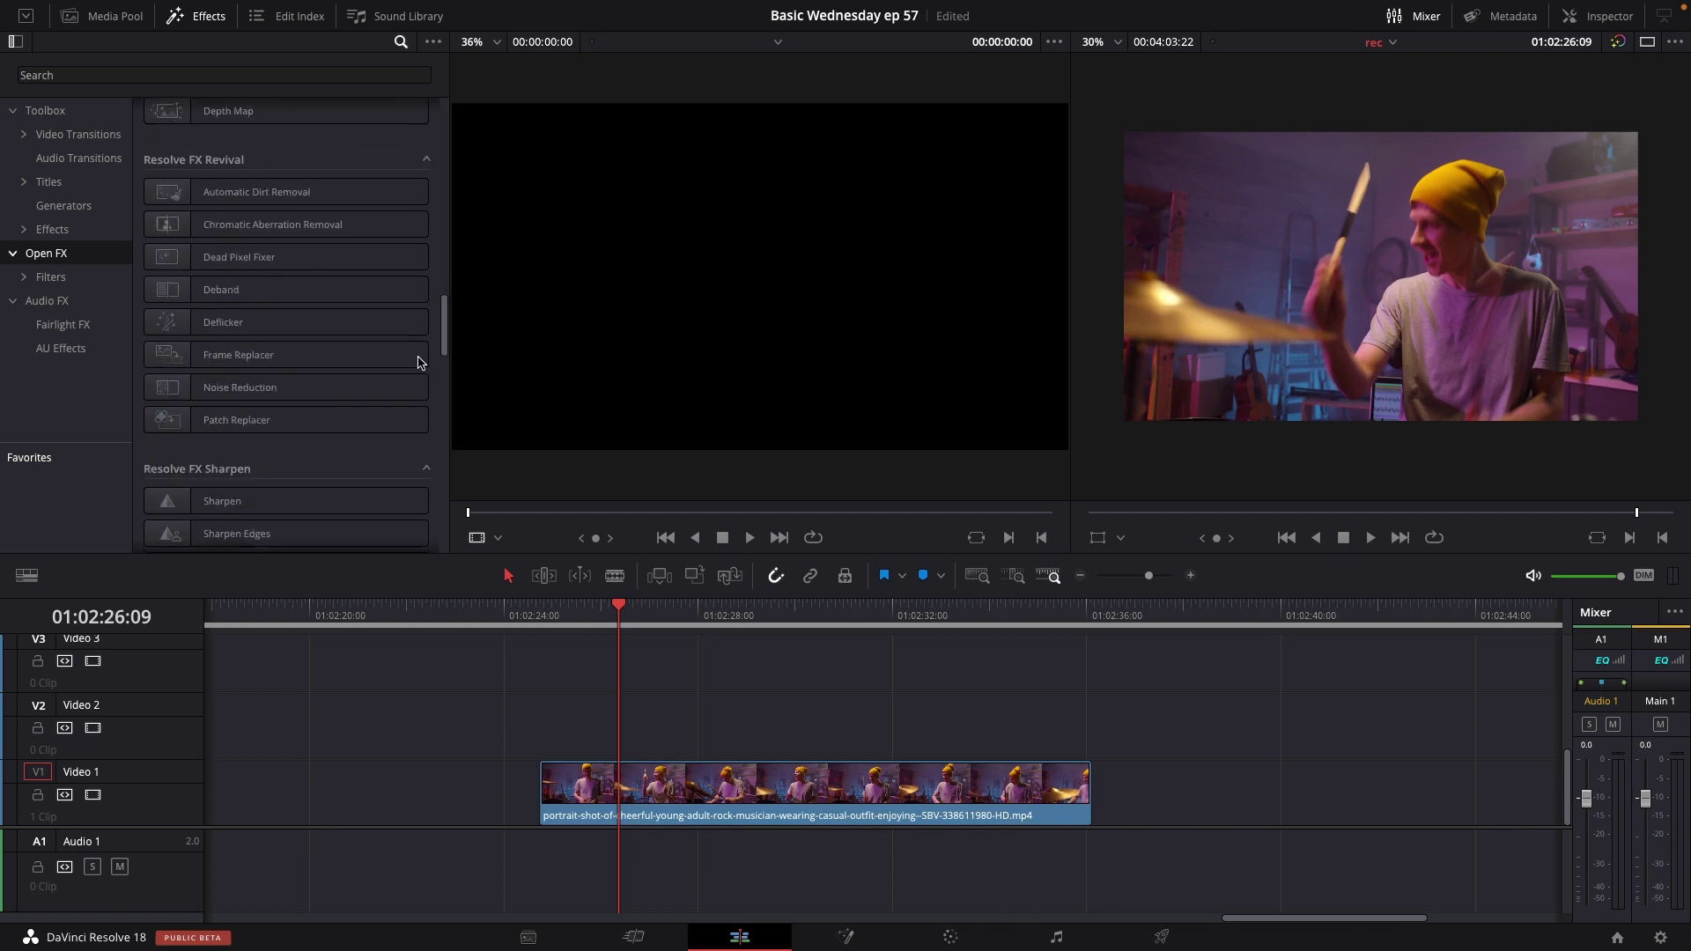
{"action": "scroll", "coordinate": [426, 427], "scroll_direction": "down", "scroll_amount": 9}
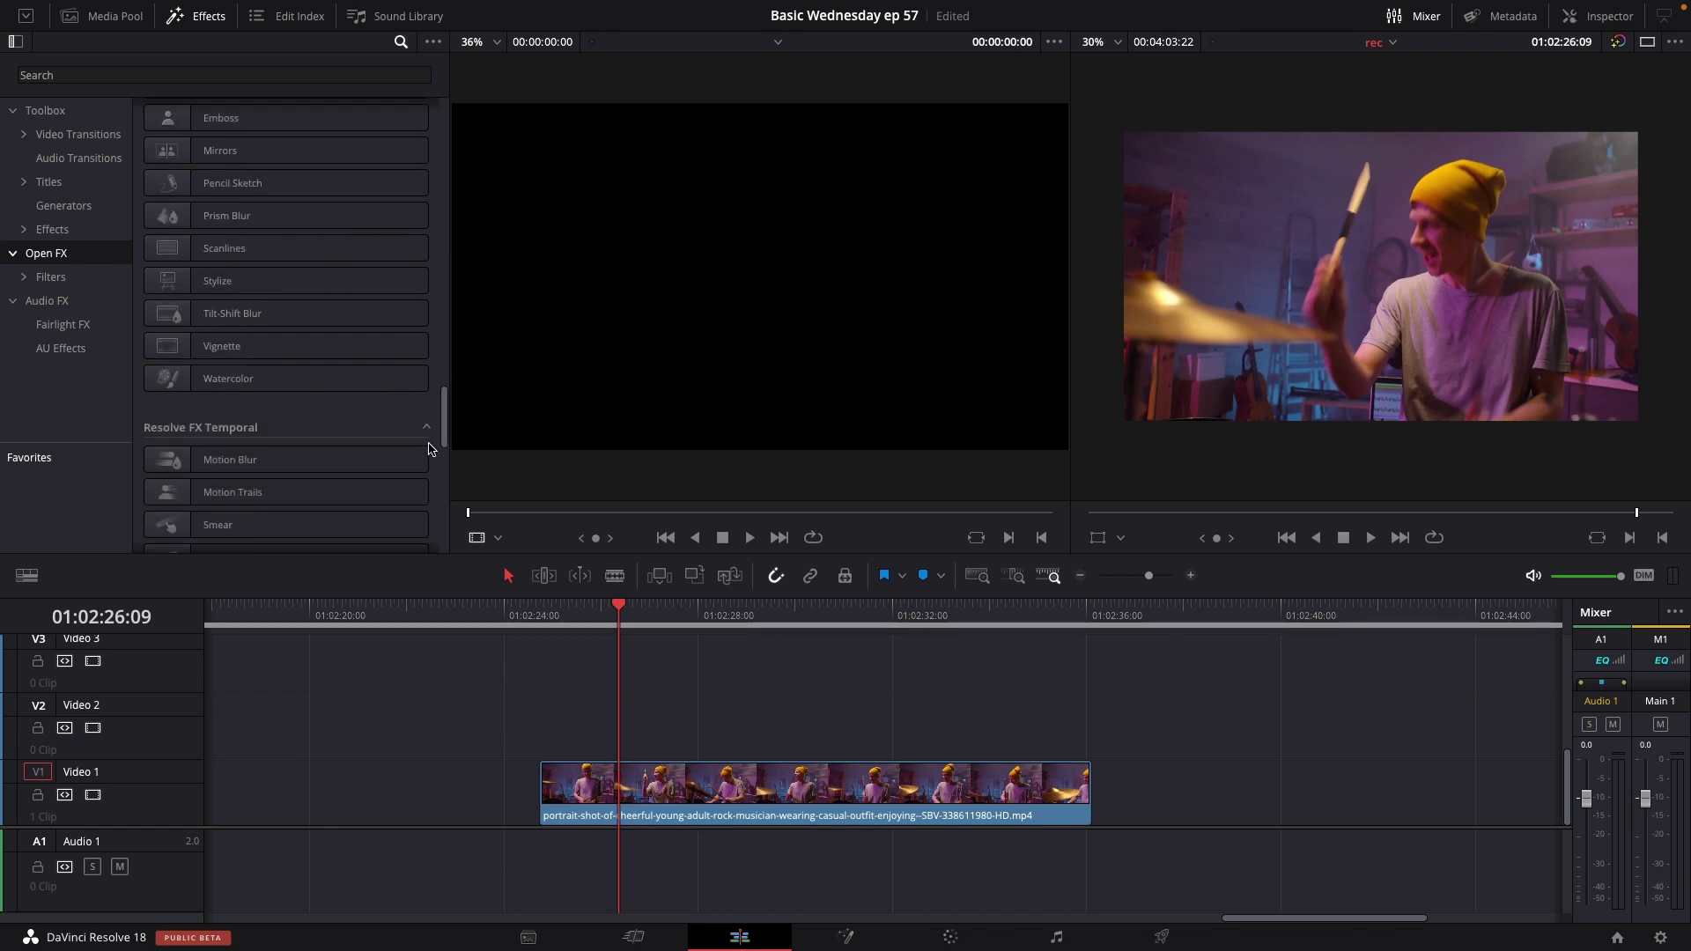
{"action": "scroll", "coordinate": [436, 504], "scroll_direction": "down", "scroll_amount": 4}
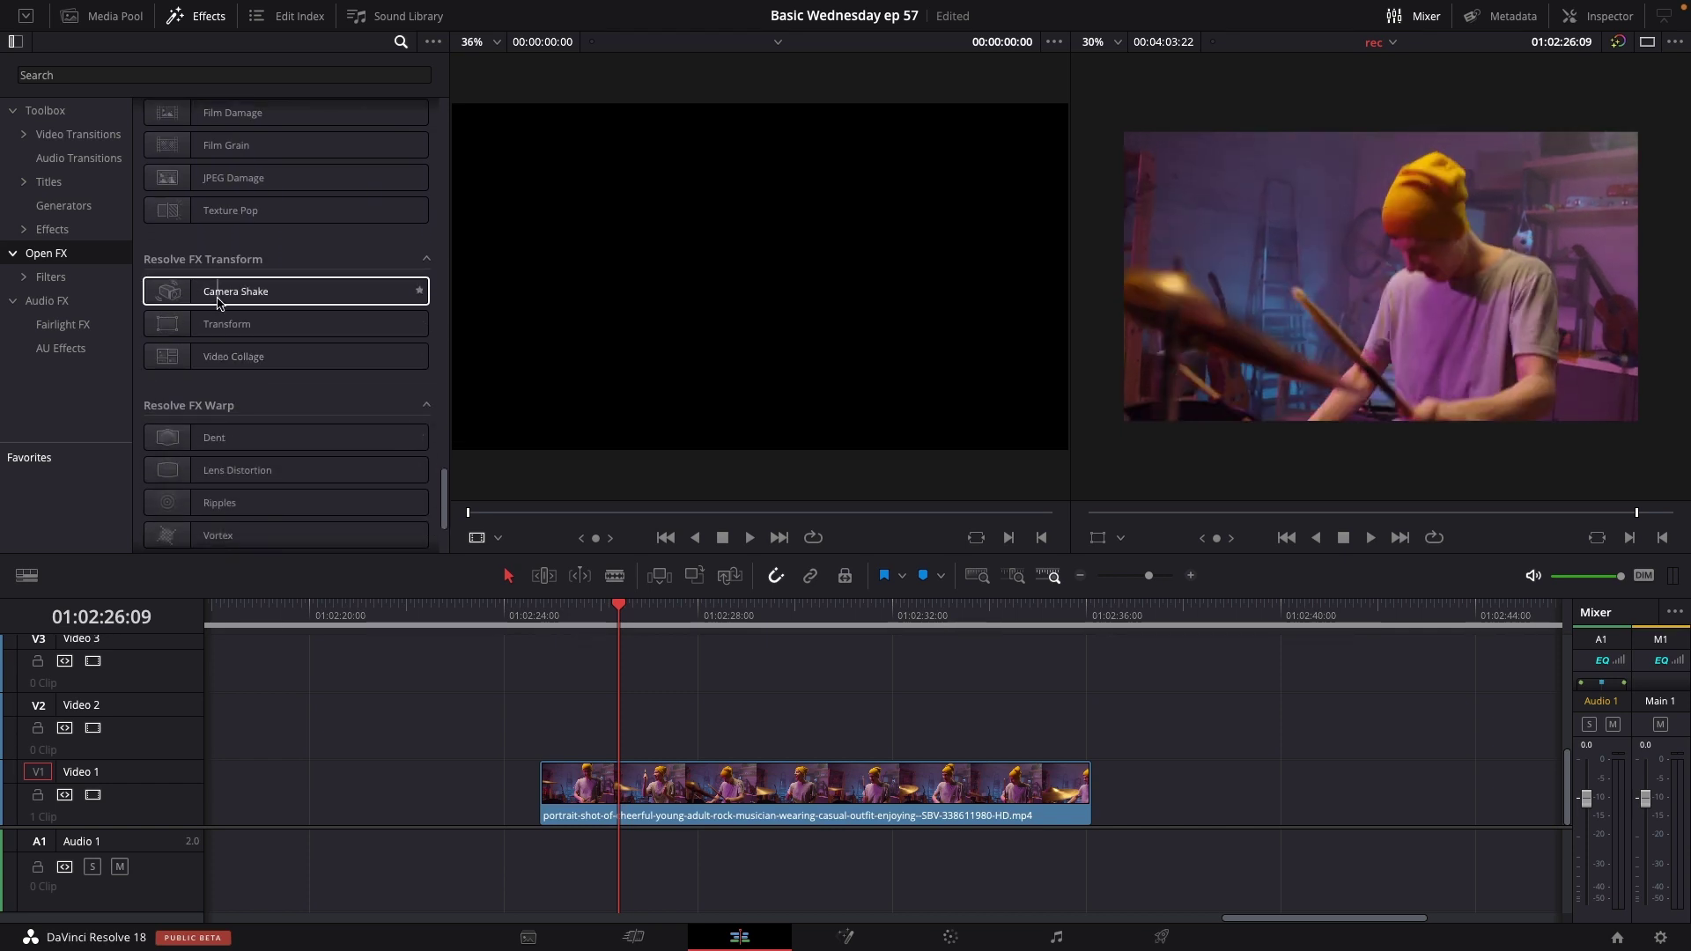
Drop Camera Shake onto the Video 1 drum clip and step frame by frame to the beat
{"action": "left_click_drag", "start_coordinate": [220, 300], "coordinate": [599, 825]}
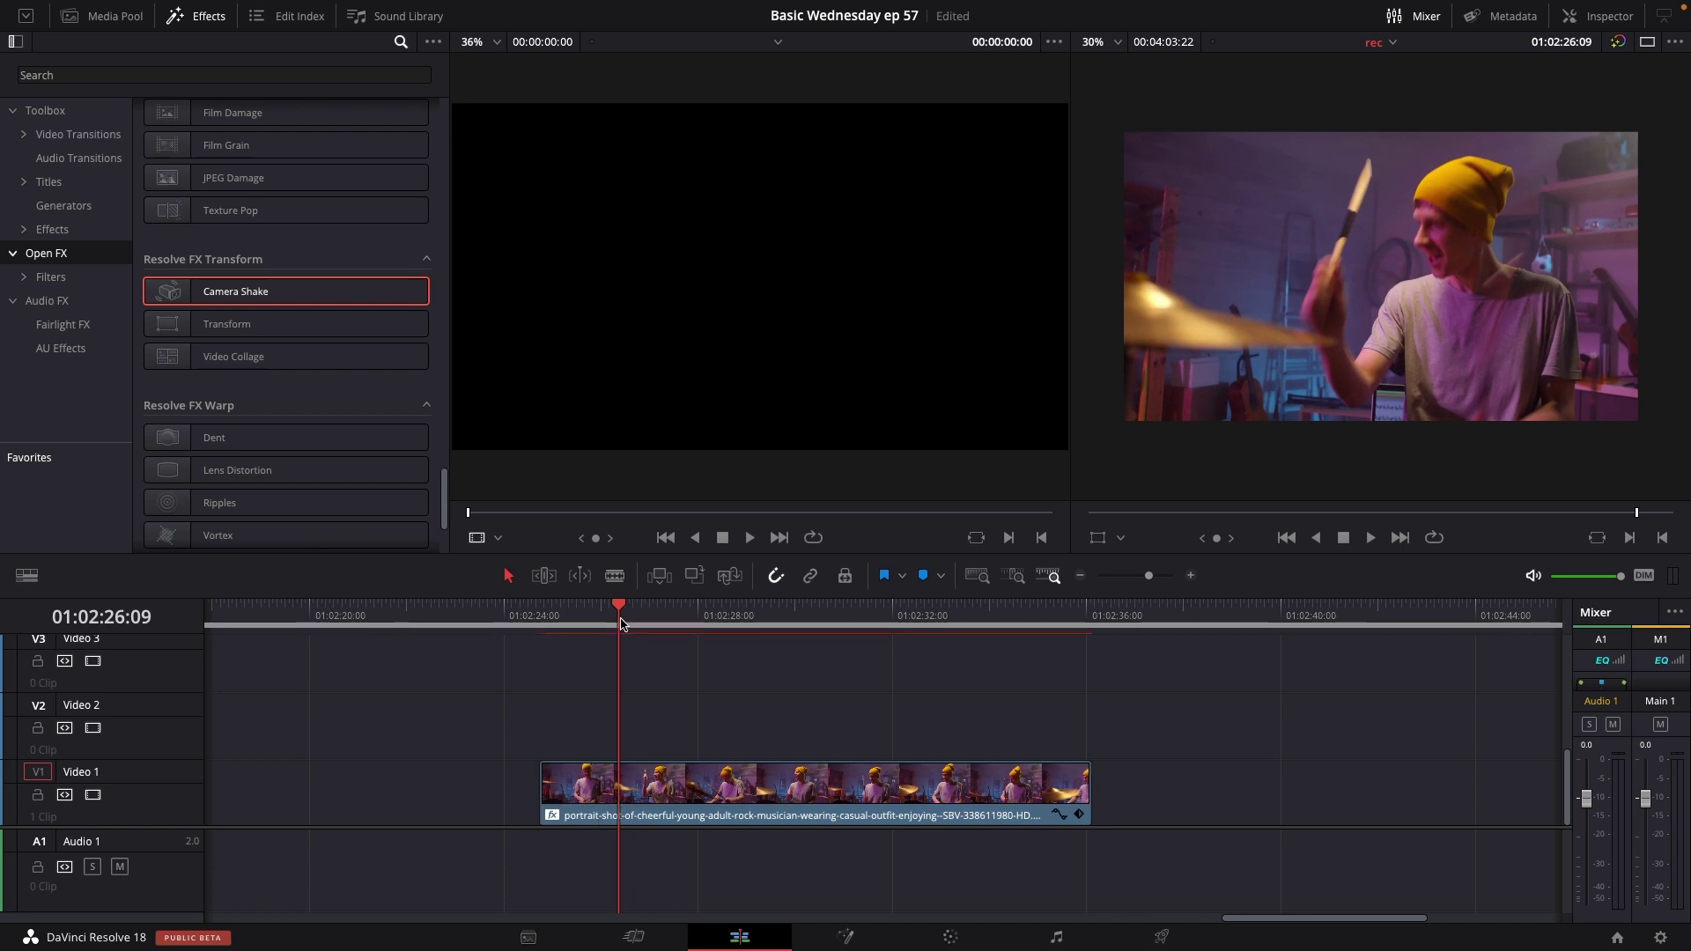
{"action": "key", "text": "Left"}
{"action": "key", "text": "Left"}
{"action": "key", "text": "Left"}
{"action": "key", "text": "Left"}
{"action": "key", "text": "Left"}
{"action": "key", "text": "Left"}
{"action": "key", "text": "Left"}
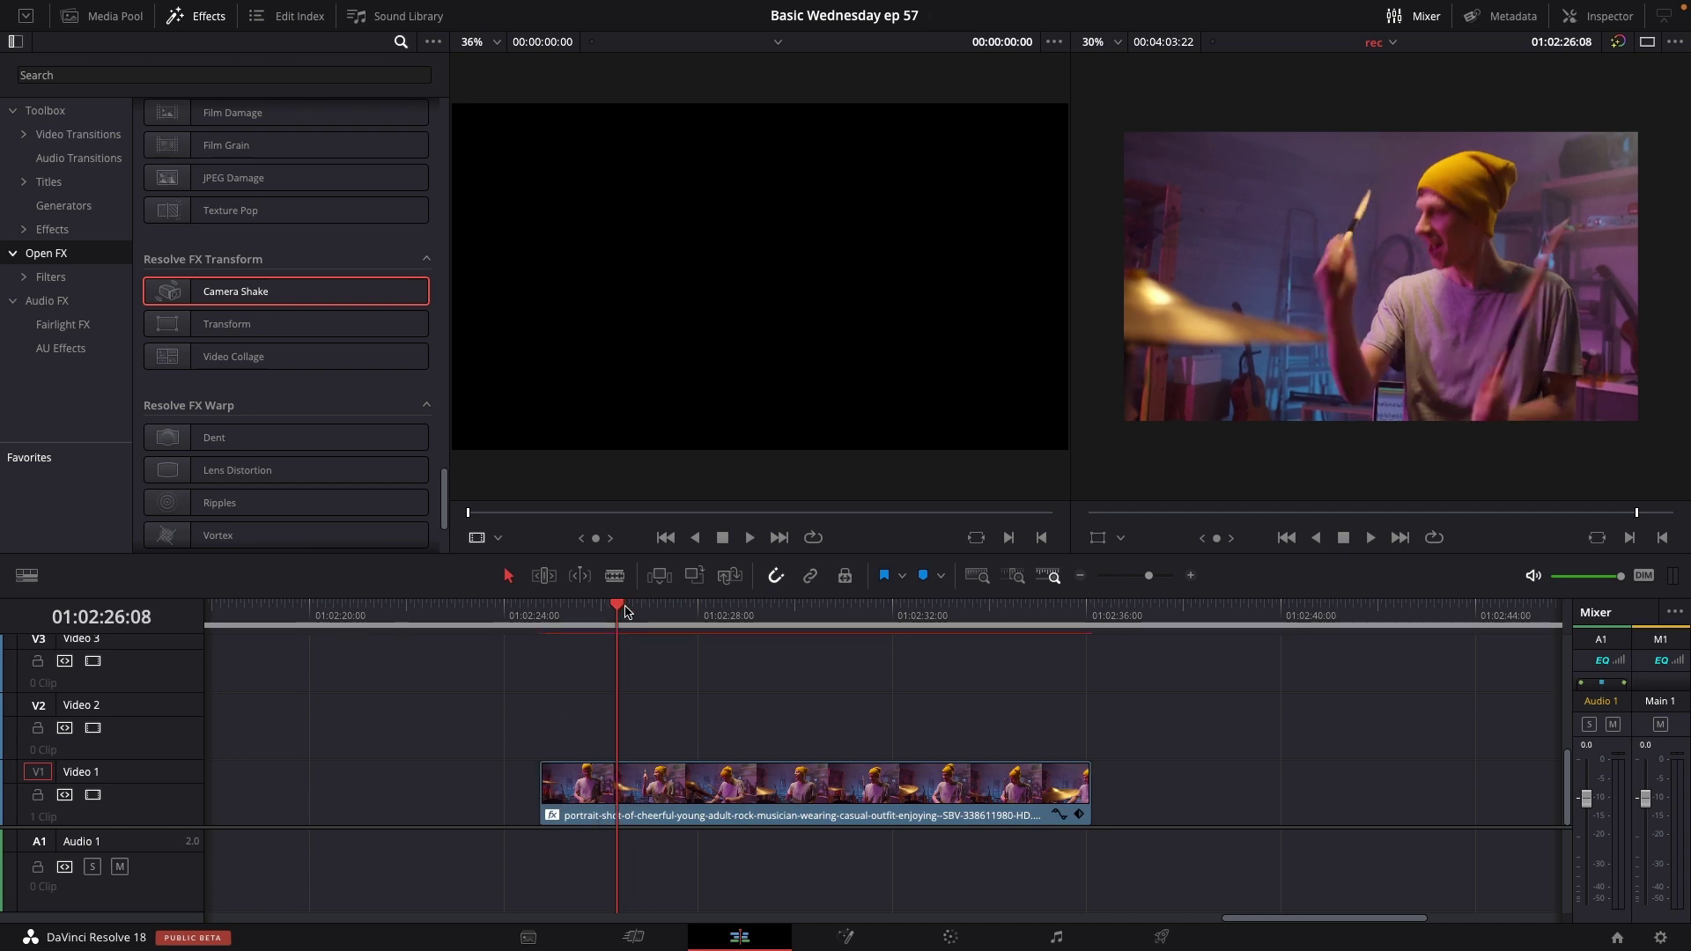
{"action": "key", "text": "Left"}
{"action": "key", "text": "Left"}
{"action": "key", "text": "Left"}
{"action": "key", "text": "Left"}
{"action": "key", "text": "Left"}
{"action": "key", "text": "Left"}
{"action": "key", "text": "Left"}
{"action": "key", "text": "Left"}
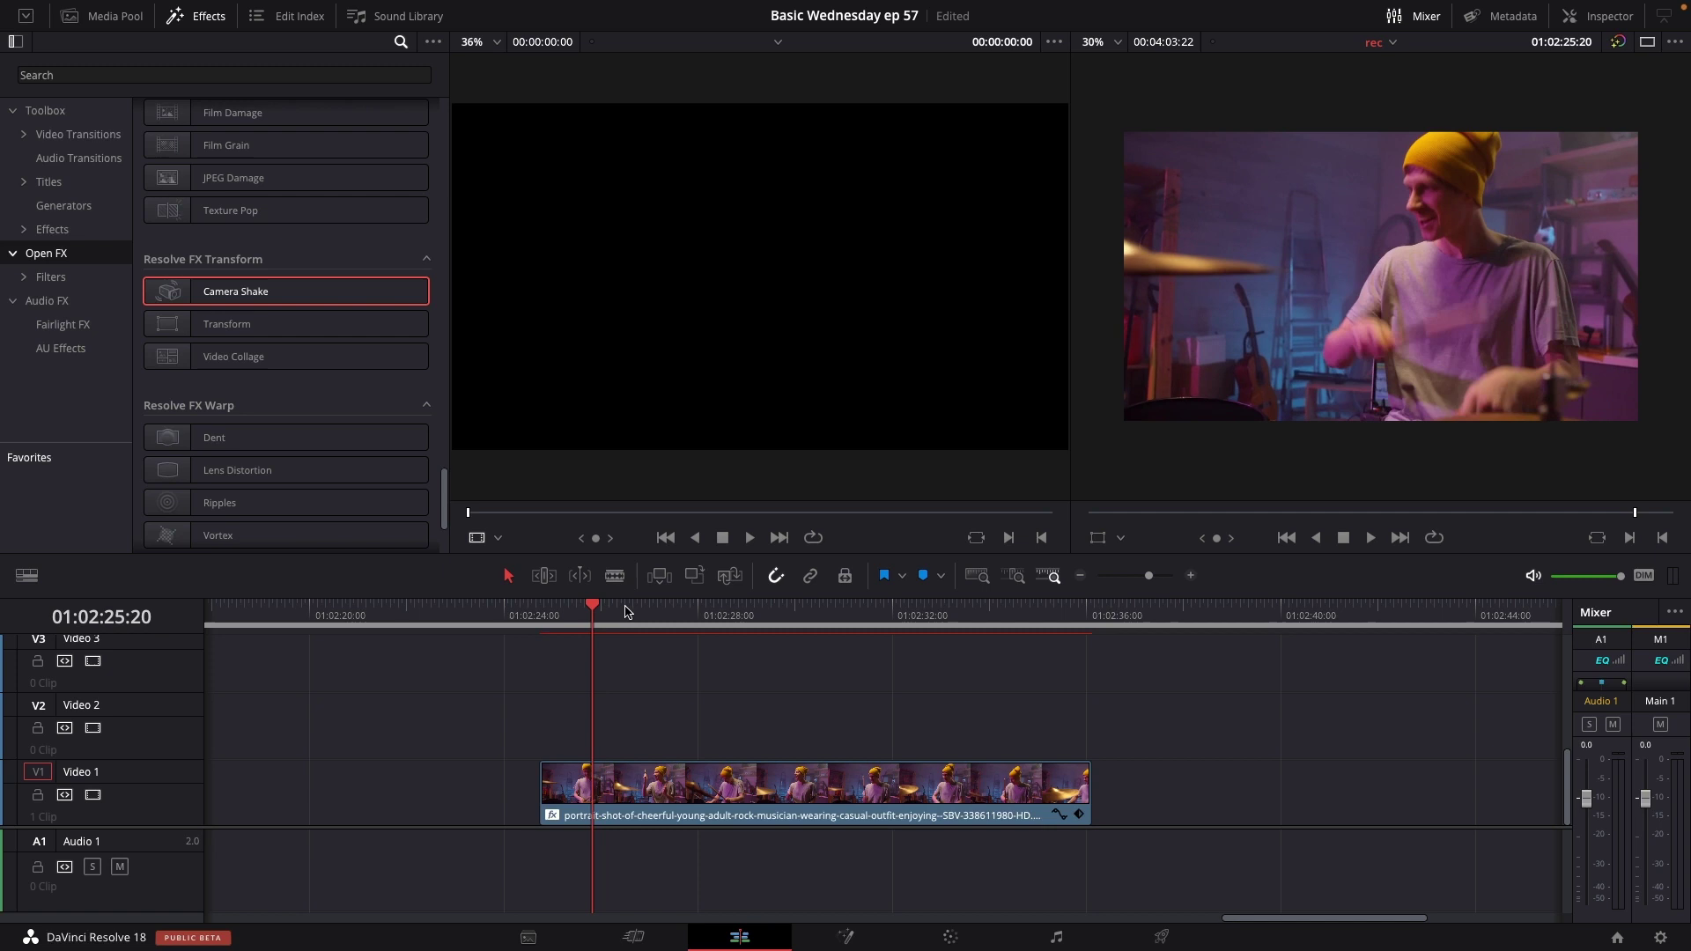
{"action": "key", "text": "space"}
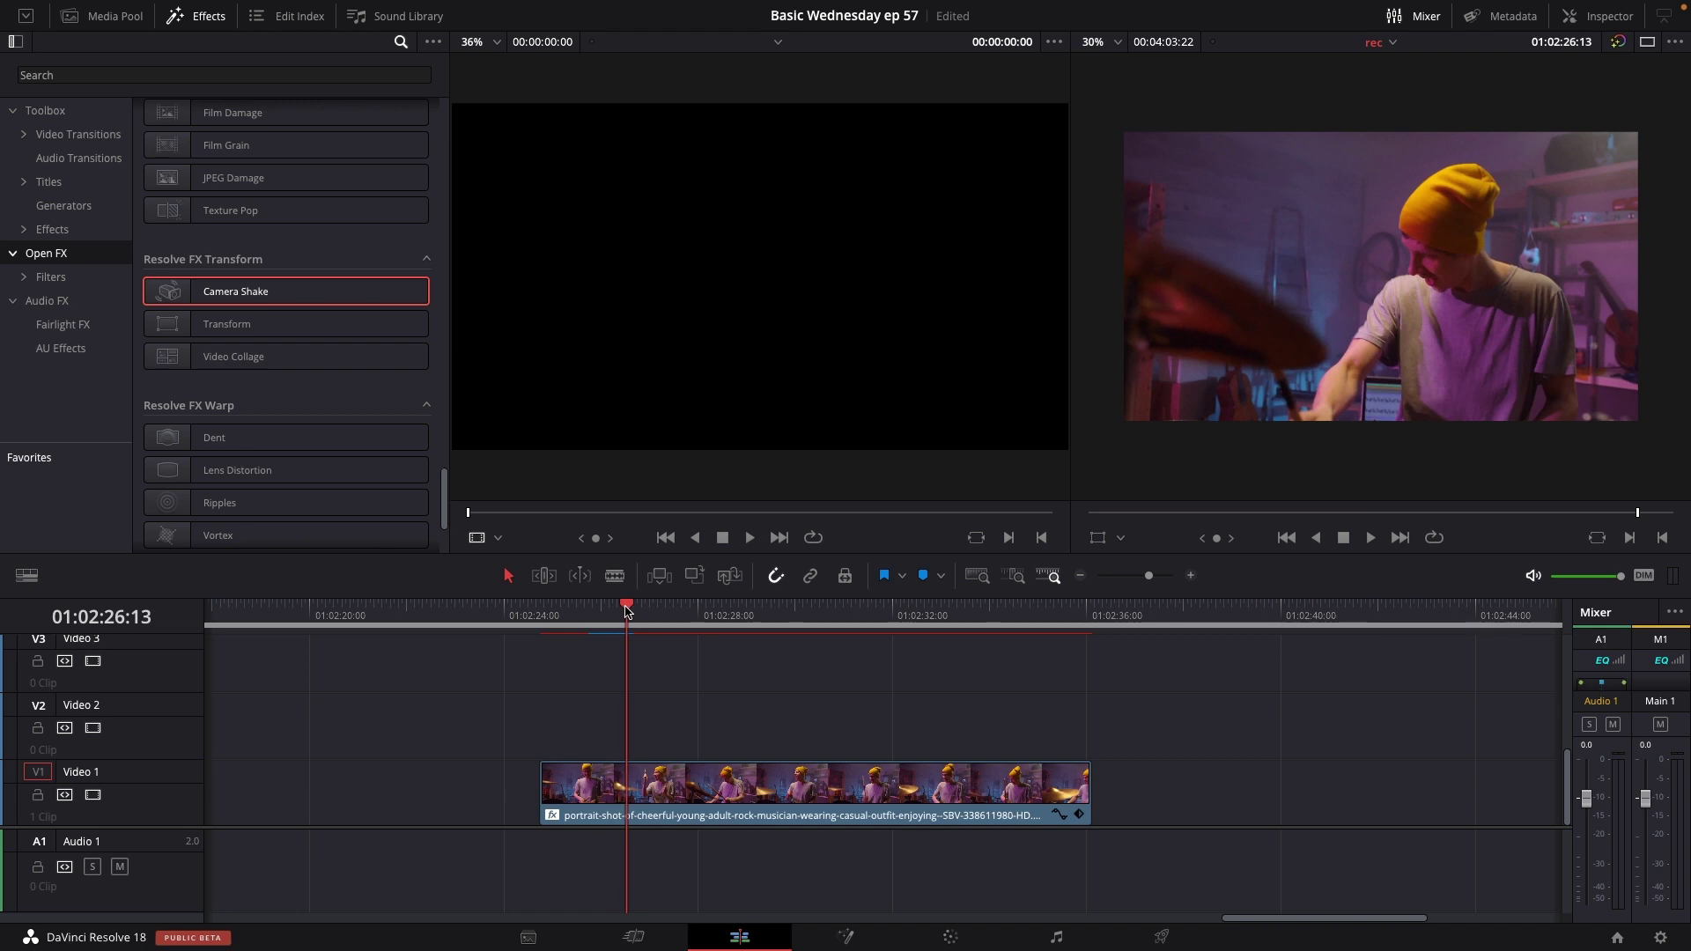
{"action": "key", "text": "Left"}
{"action": "key", "text": "Left"}
{"action": "key", "text": "Right"}
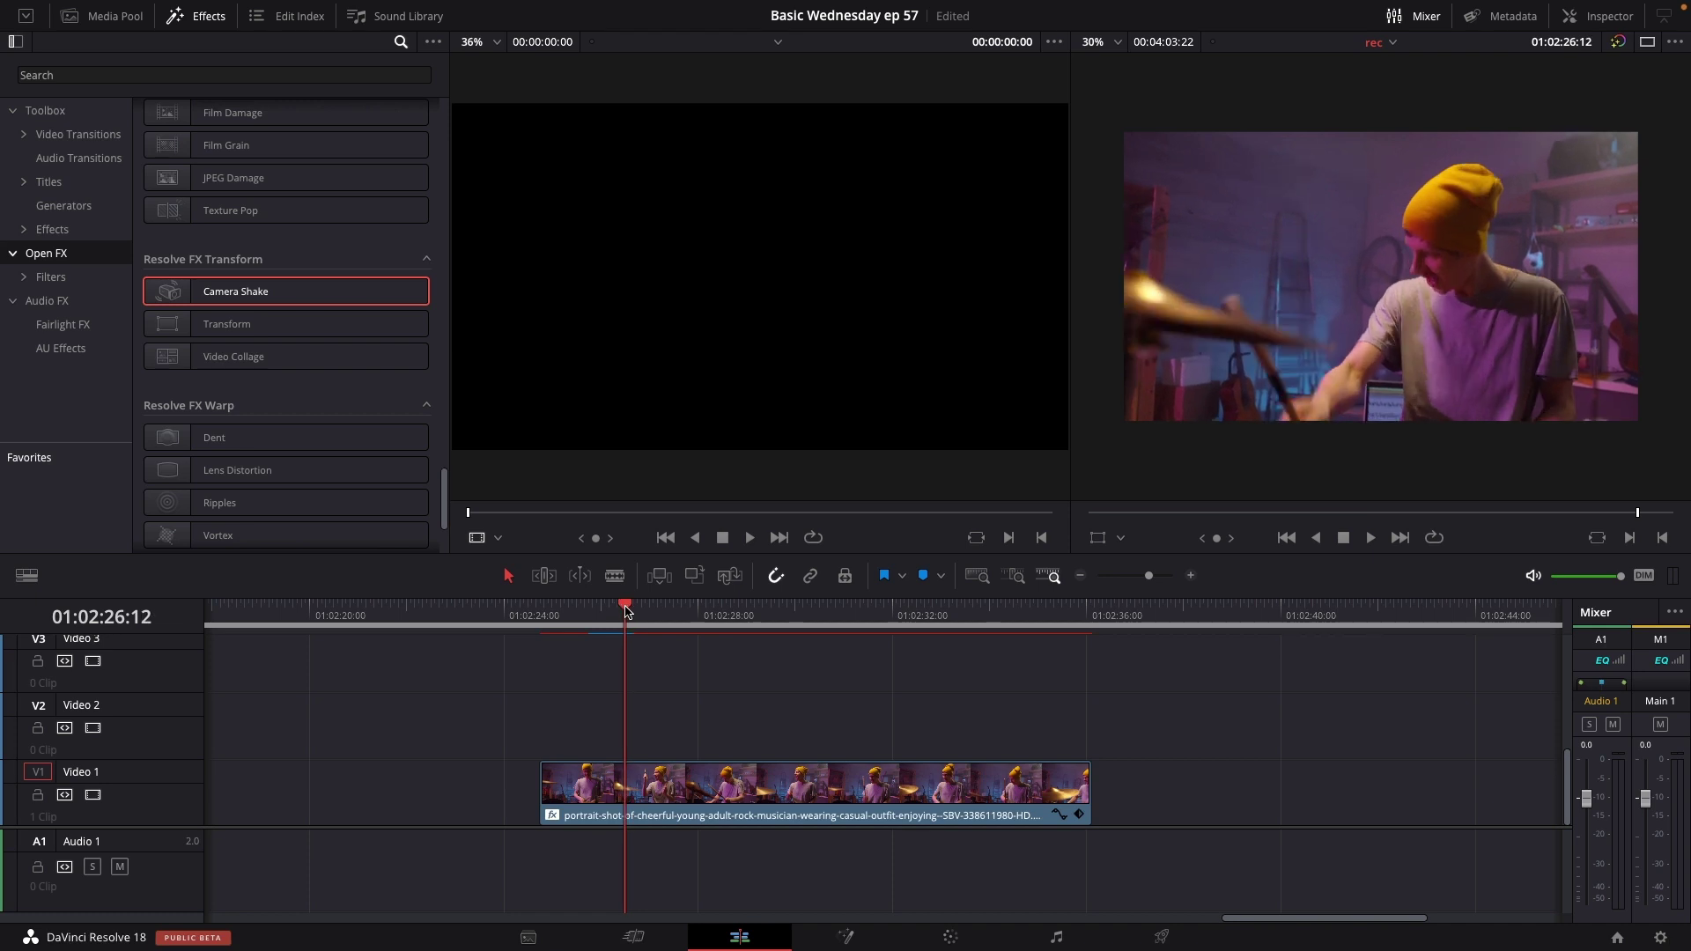
{"action": "key", "text": "Left"}
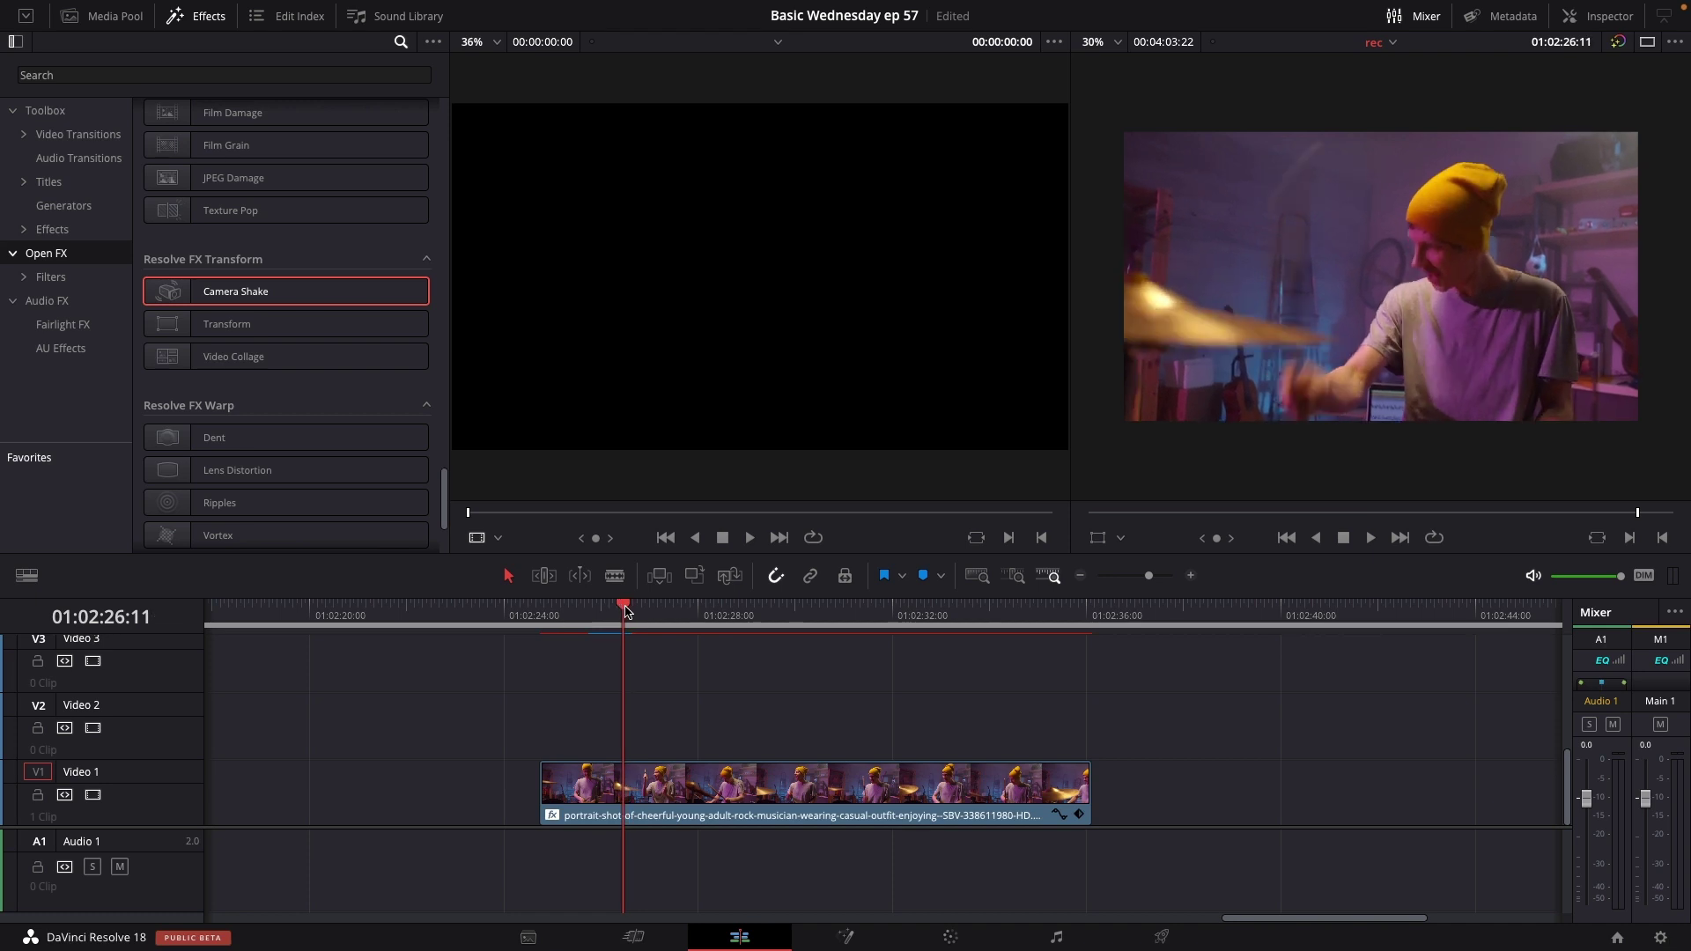
Select the drum clip and show its Camera Shake settings in the Inspector's Effects tab
{"action": "left_click", "coordinate": [683, 779]}
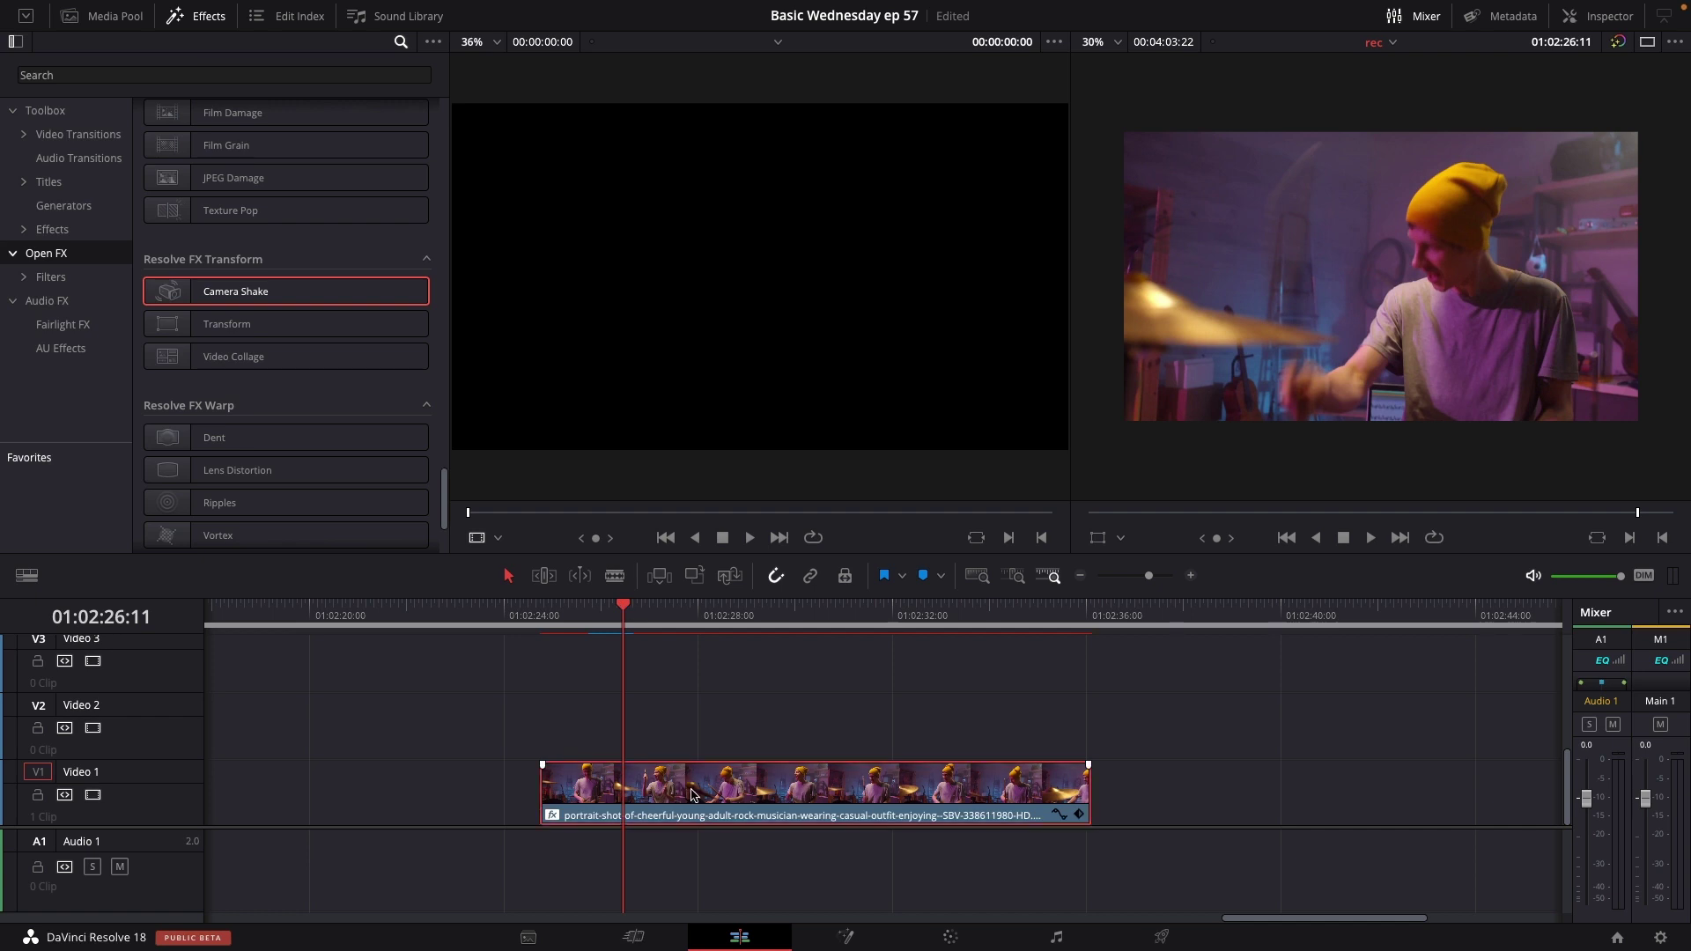
{"action": "left_click", "coordinate": [1601, 19]}
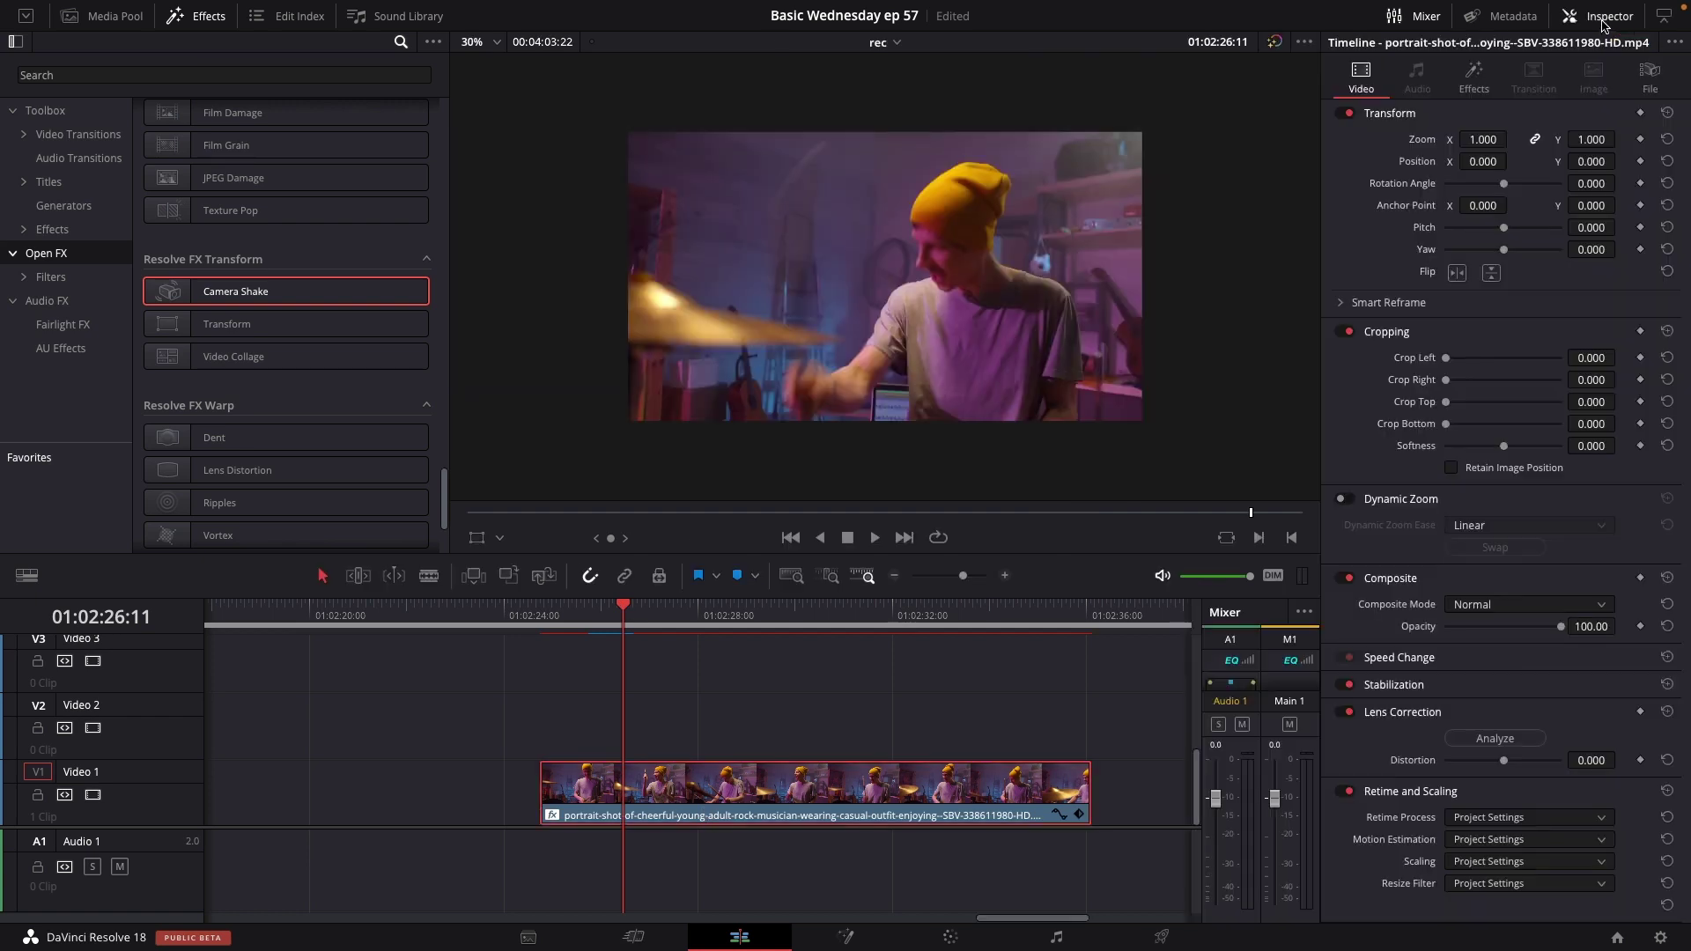
{"action": "left_click", "coordinate": [1474, 75]}
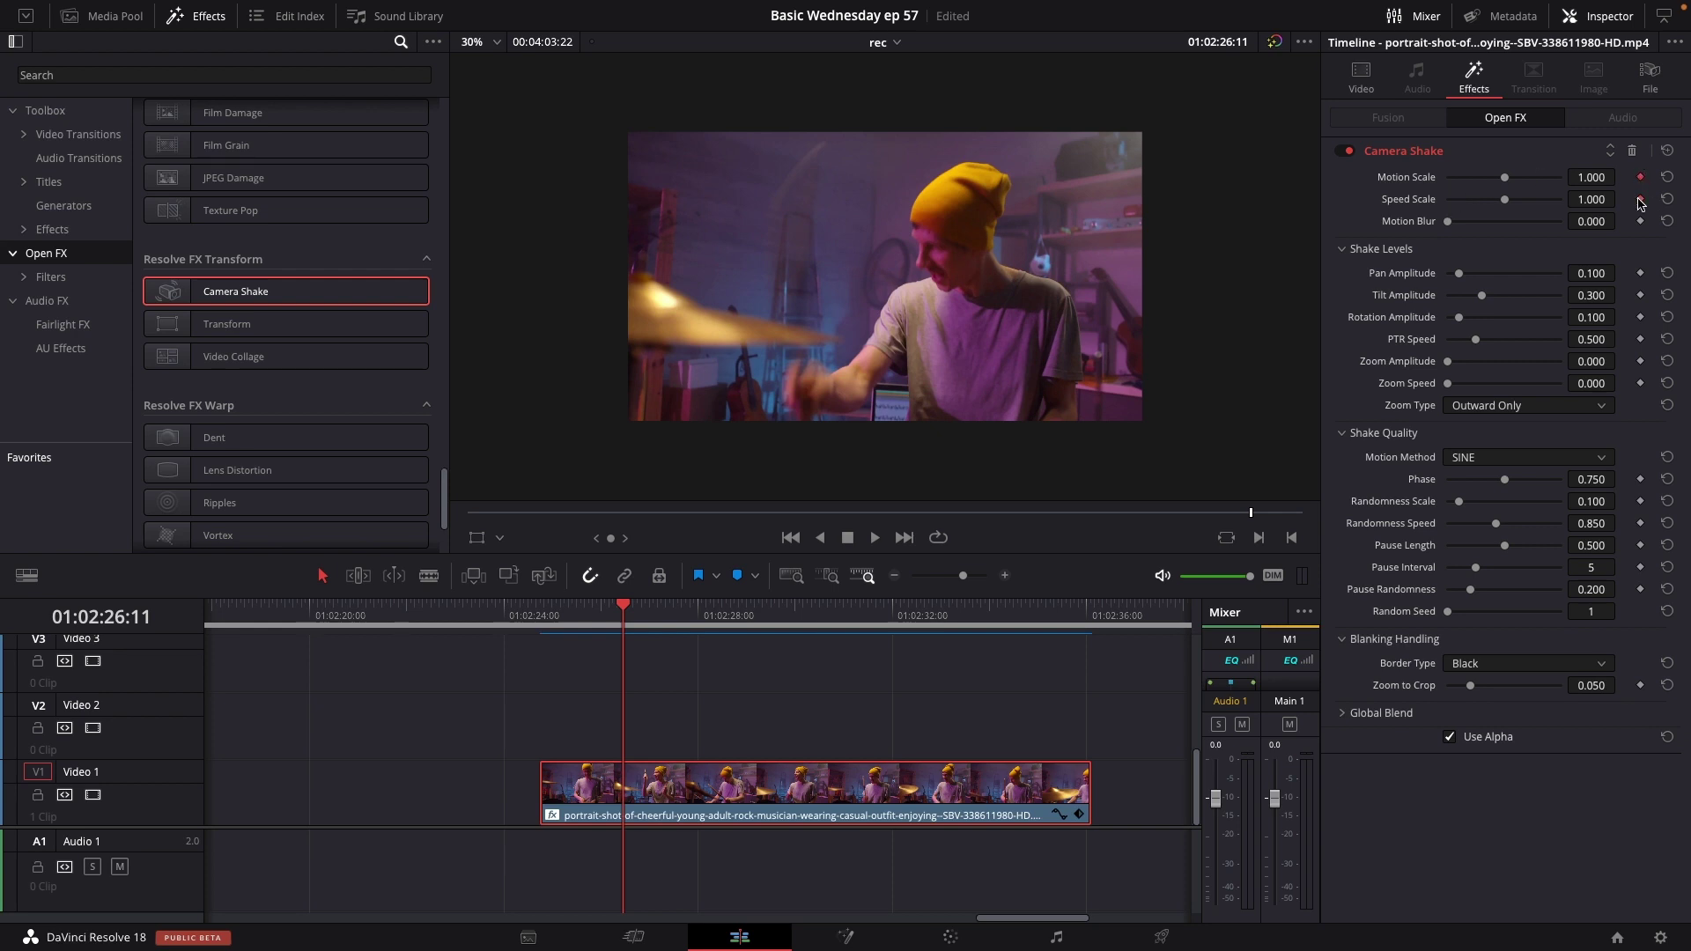
Two frames ahead, keyframe Camera Shake Motion Scale up to 1.566
{"action": "key", "text": "Right"}
{"action": "key", "text": "Right"}
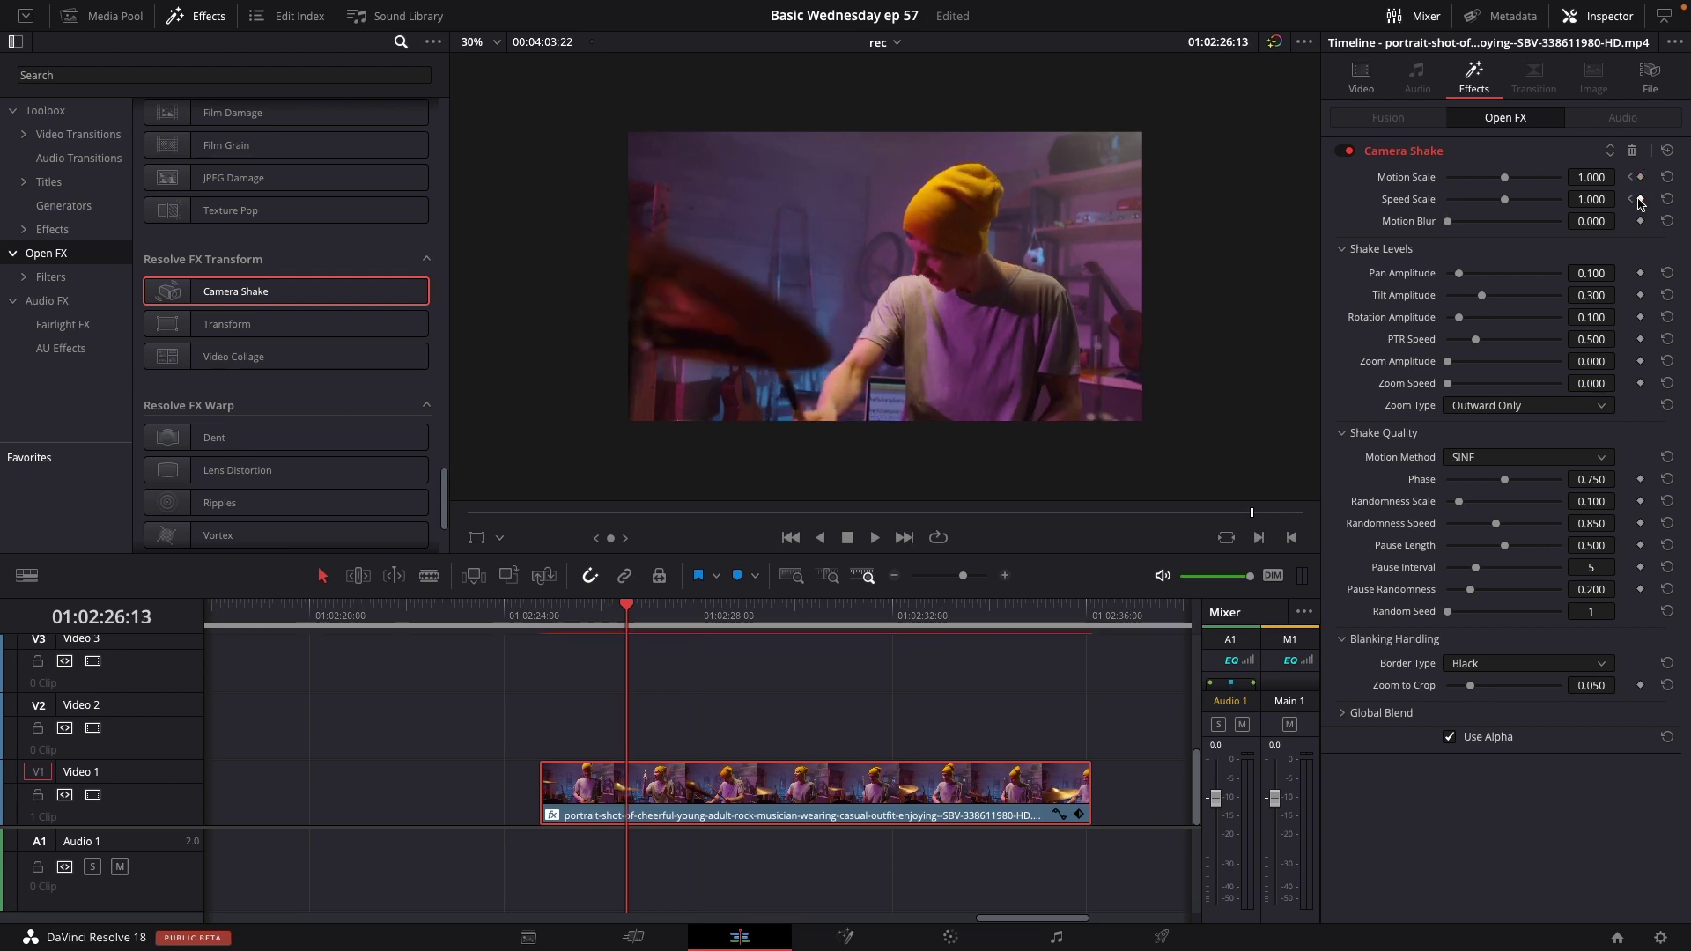
{"action": "key", "text": "Right"}
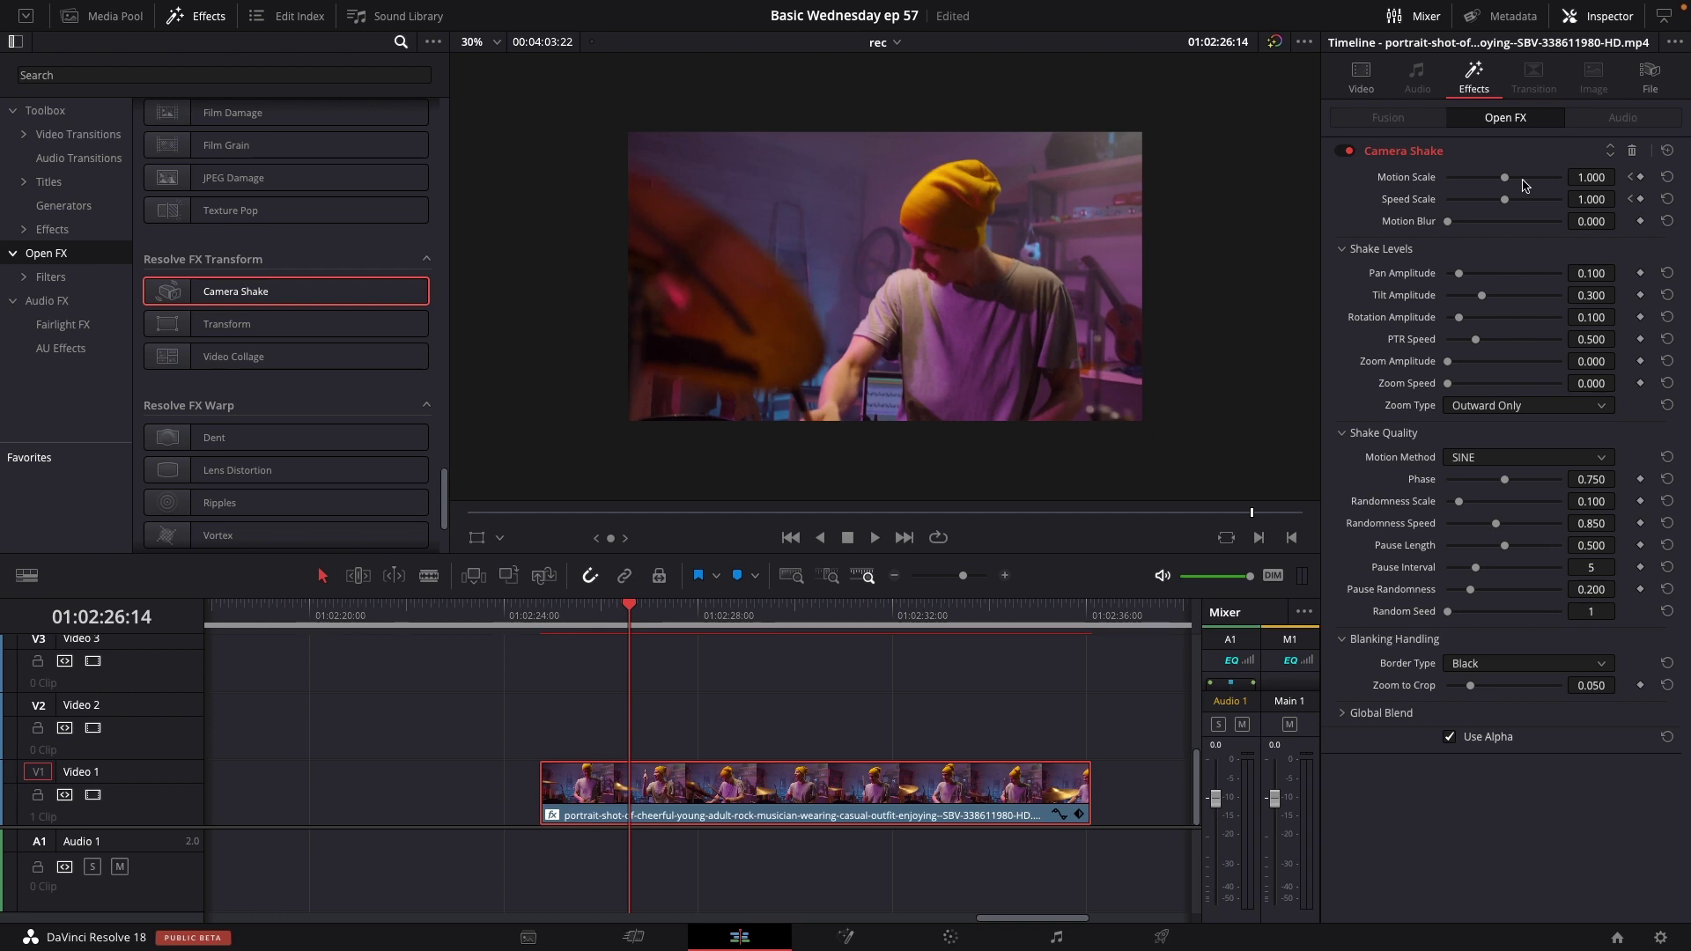
{"action": "left_click_drag", "start_coordinate": [1508, 181], "coordinate": [1537, 207]}
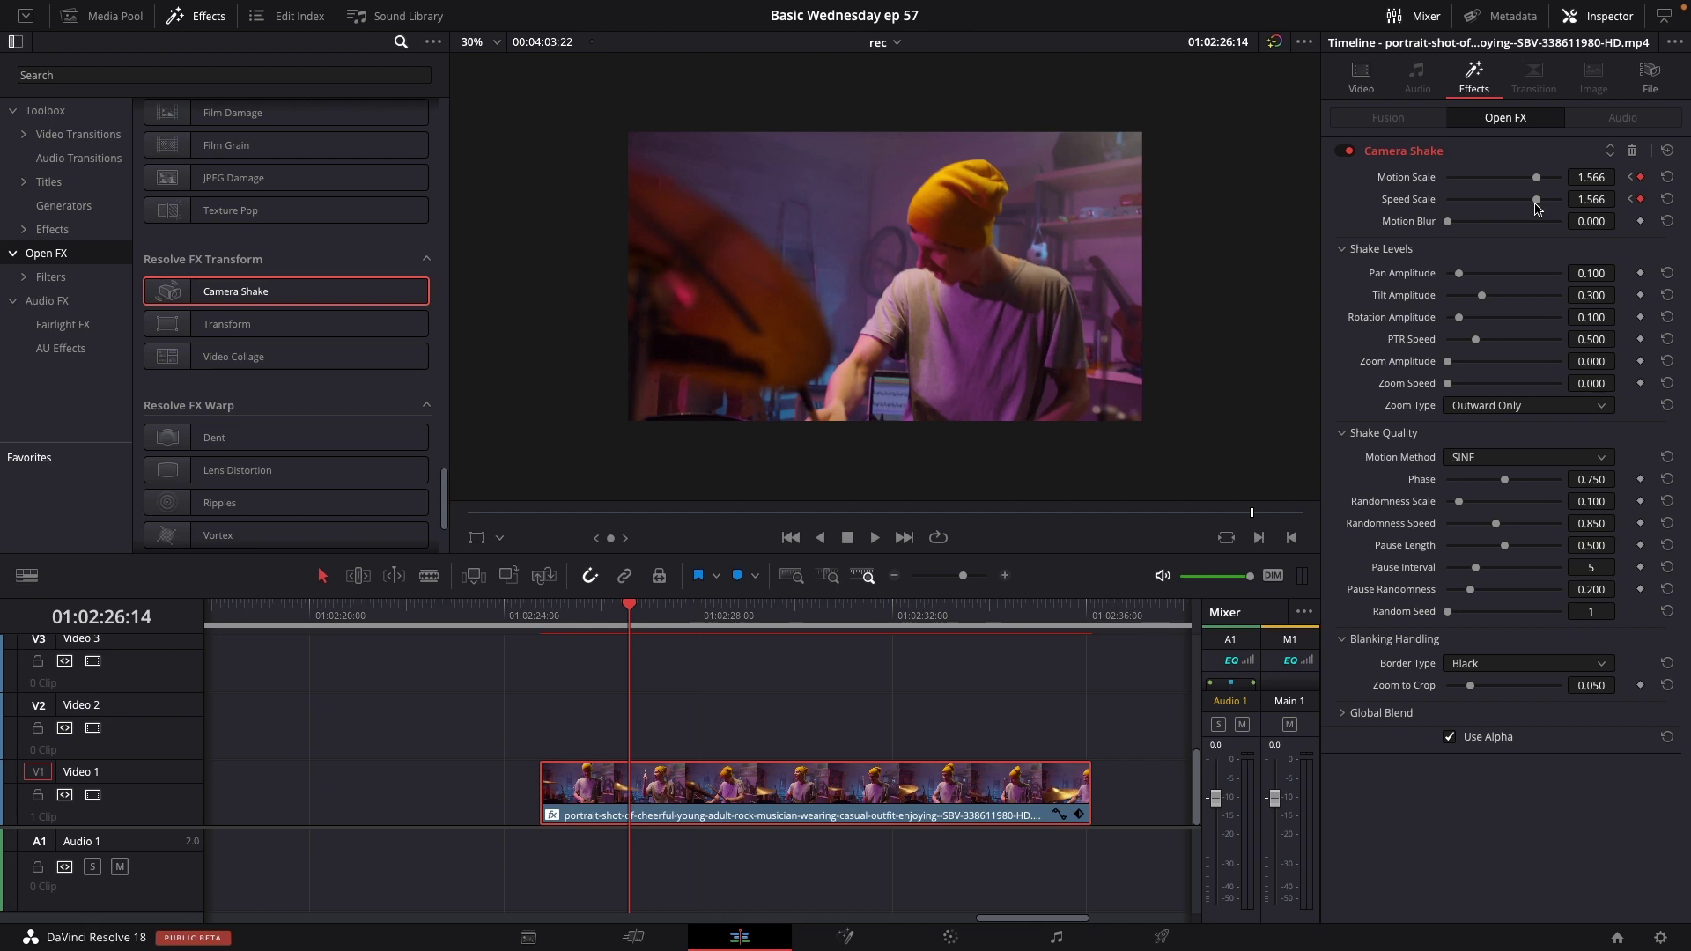
A few frames later, drop Speed and Motion Scale to 0.000, then preview the shake
{"action": "key", "text": "Right"}
{"action": "key", "text": "Right"}
{"action": "key", "text": "Right"}
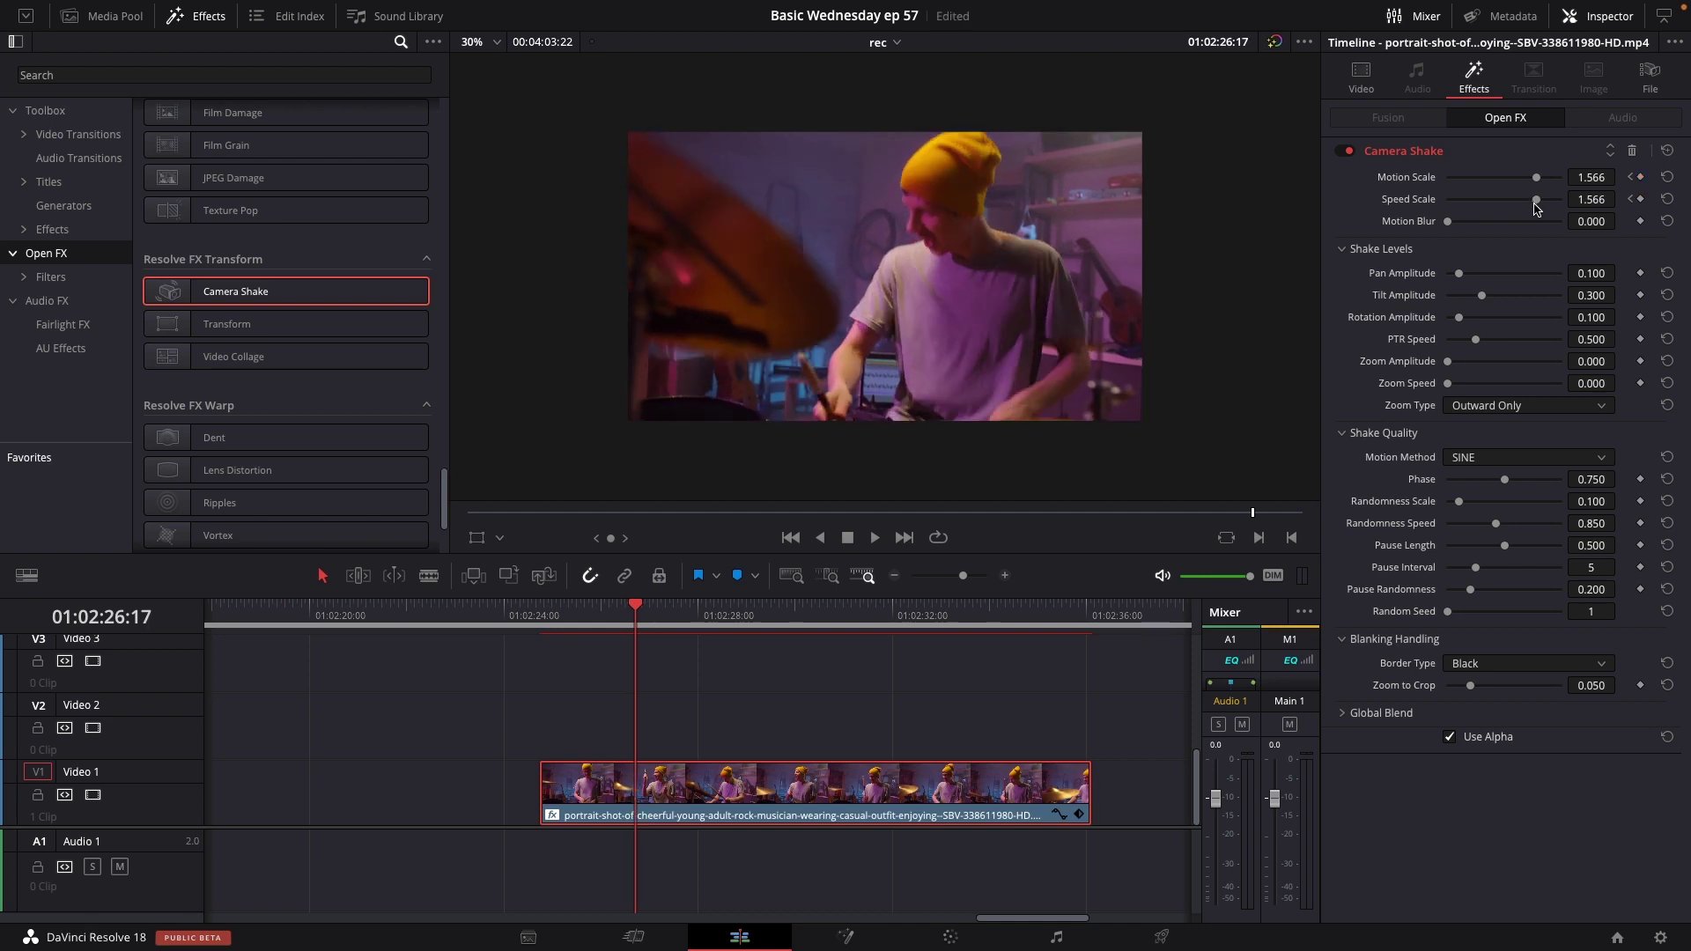
{"action": "left_click_drag", "start_coordinate": [1537, 200], "coordinate": [1433, 213]}
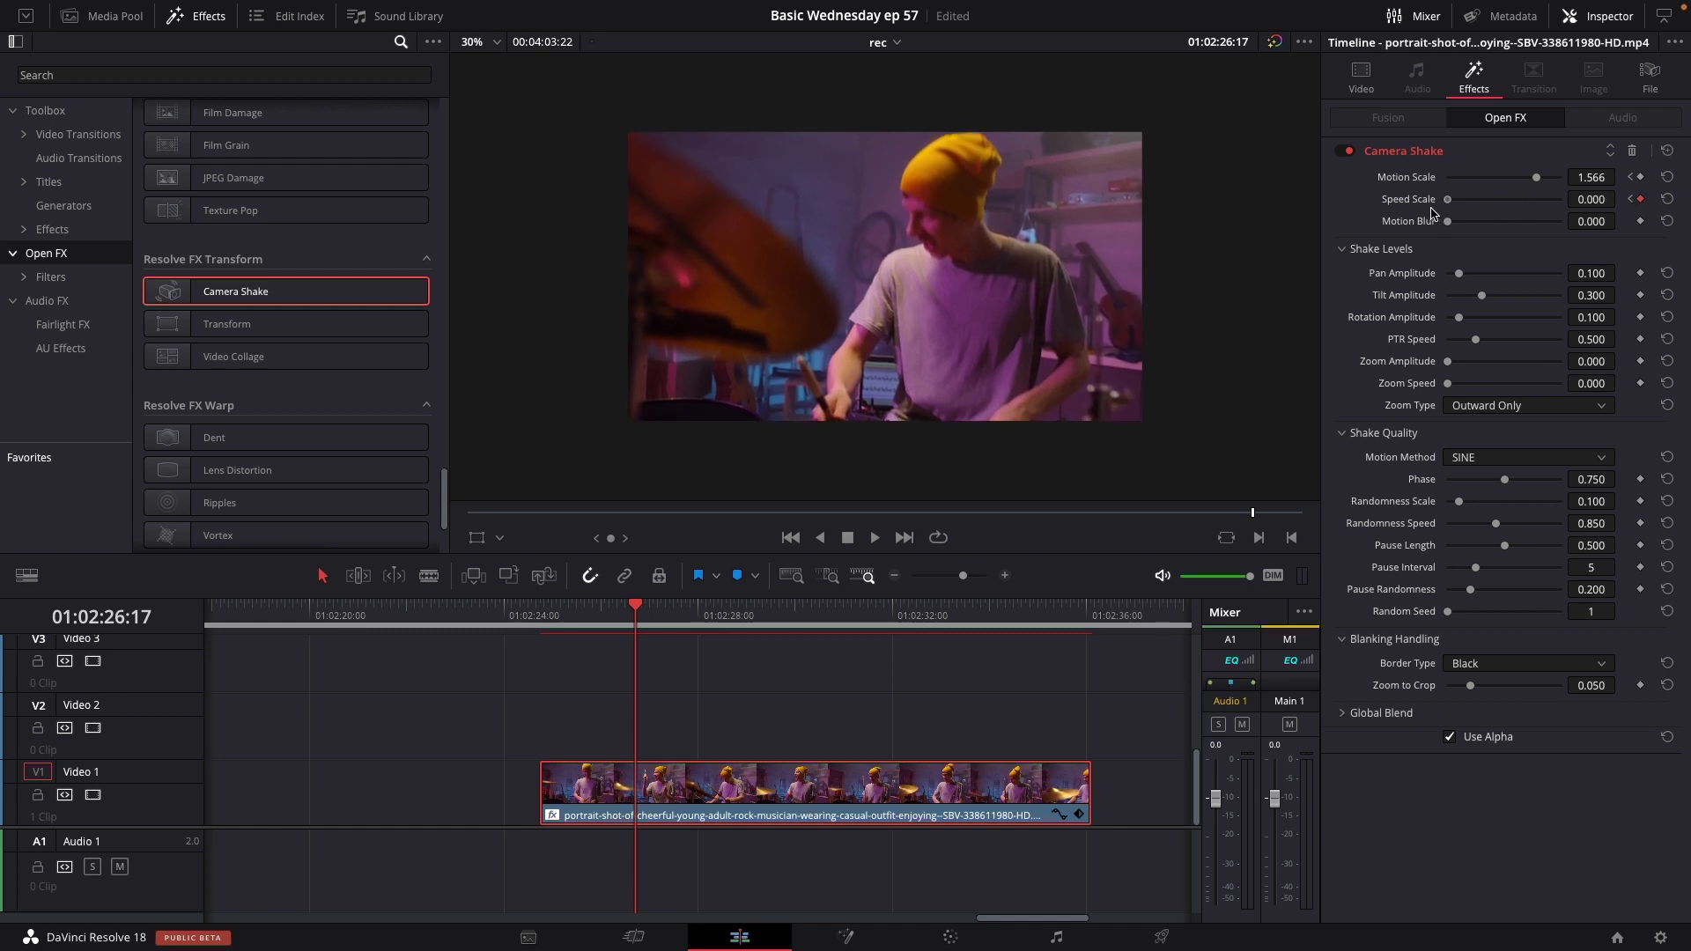
{"action": "left_click_drag", "start_coordinate": [1537, 183], "coordinate": [1438, 183]}
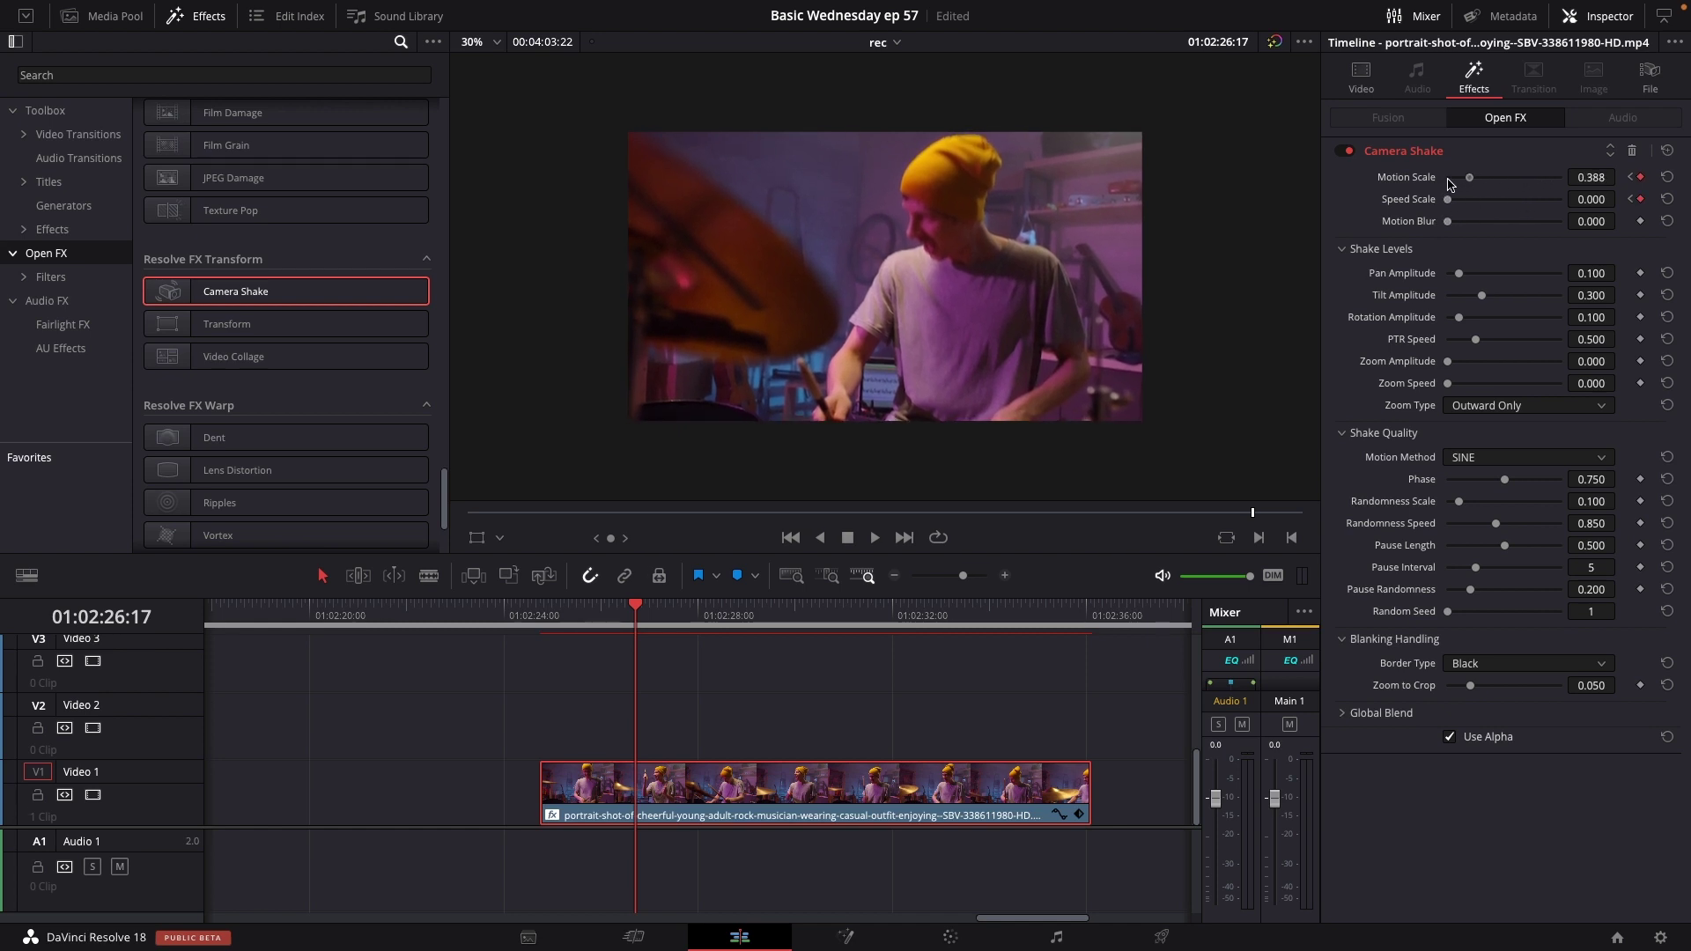
{"action": "left_click", "coordinate": [590, 614]}
{"action": "key", "text": "space"}
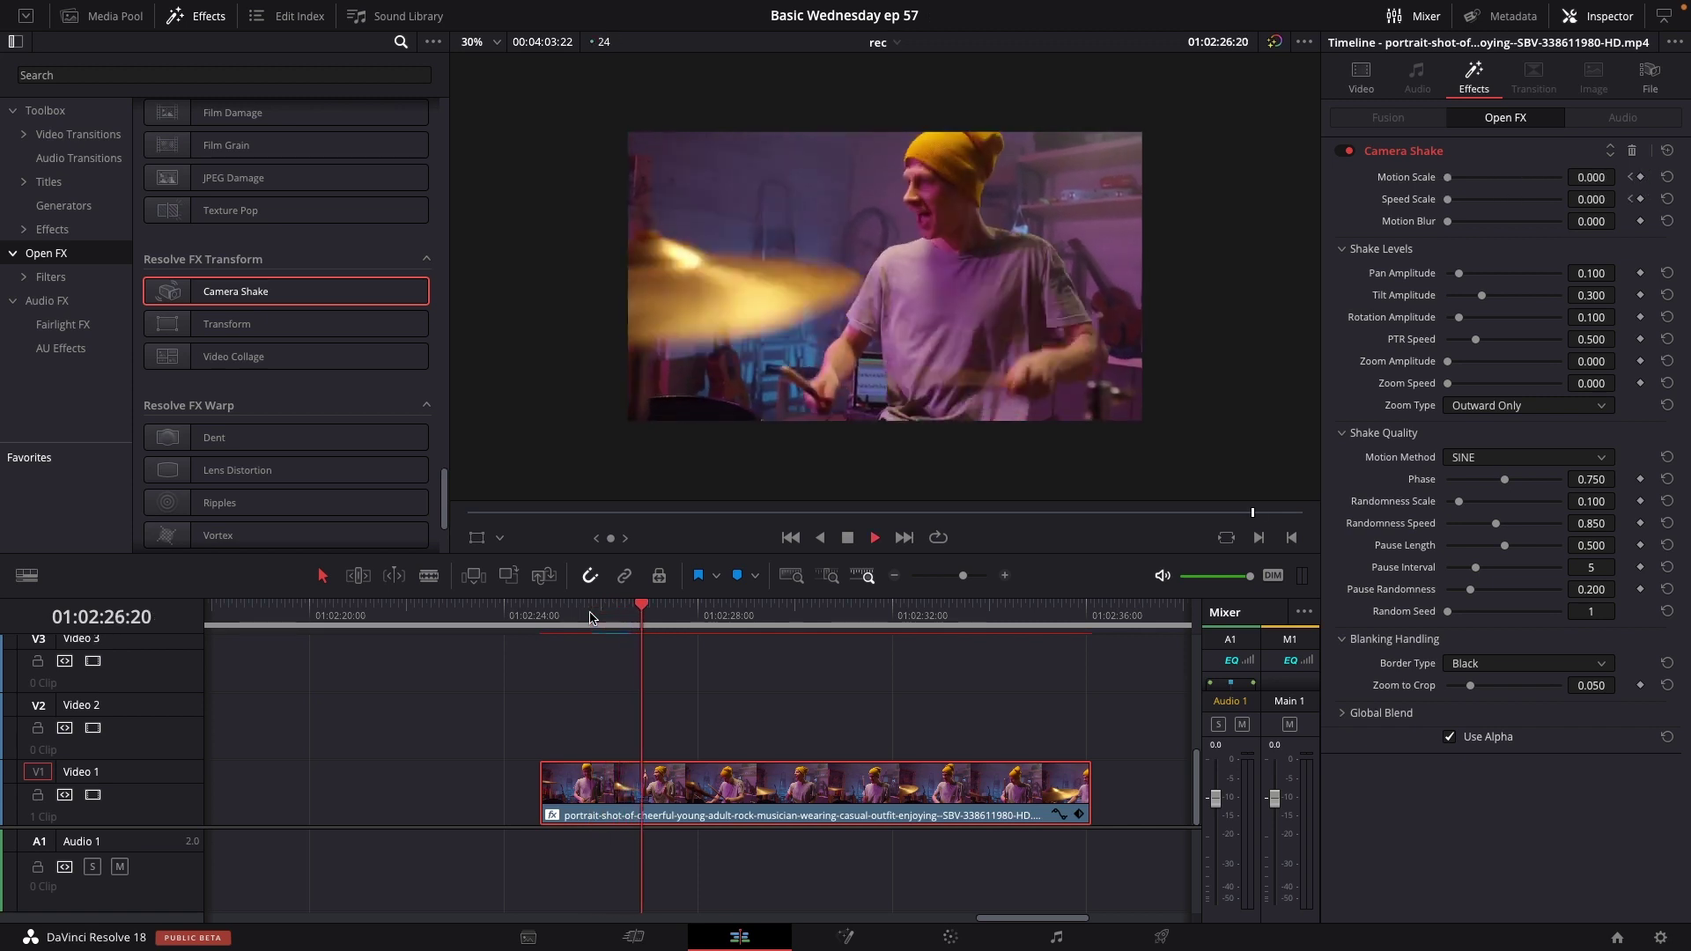
{"action": "left_click", "coordinate": [560, 614]}
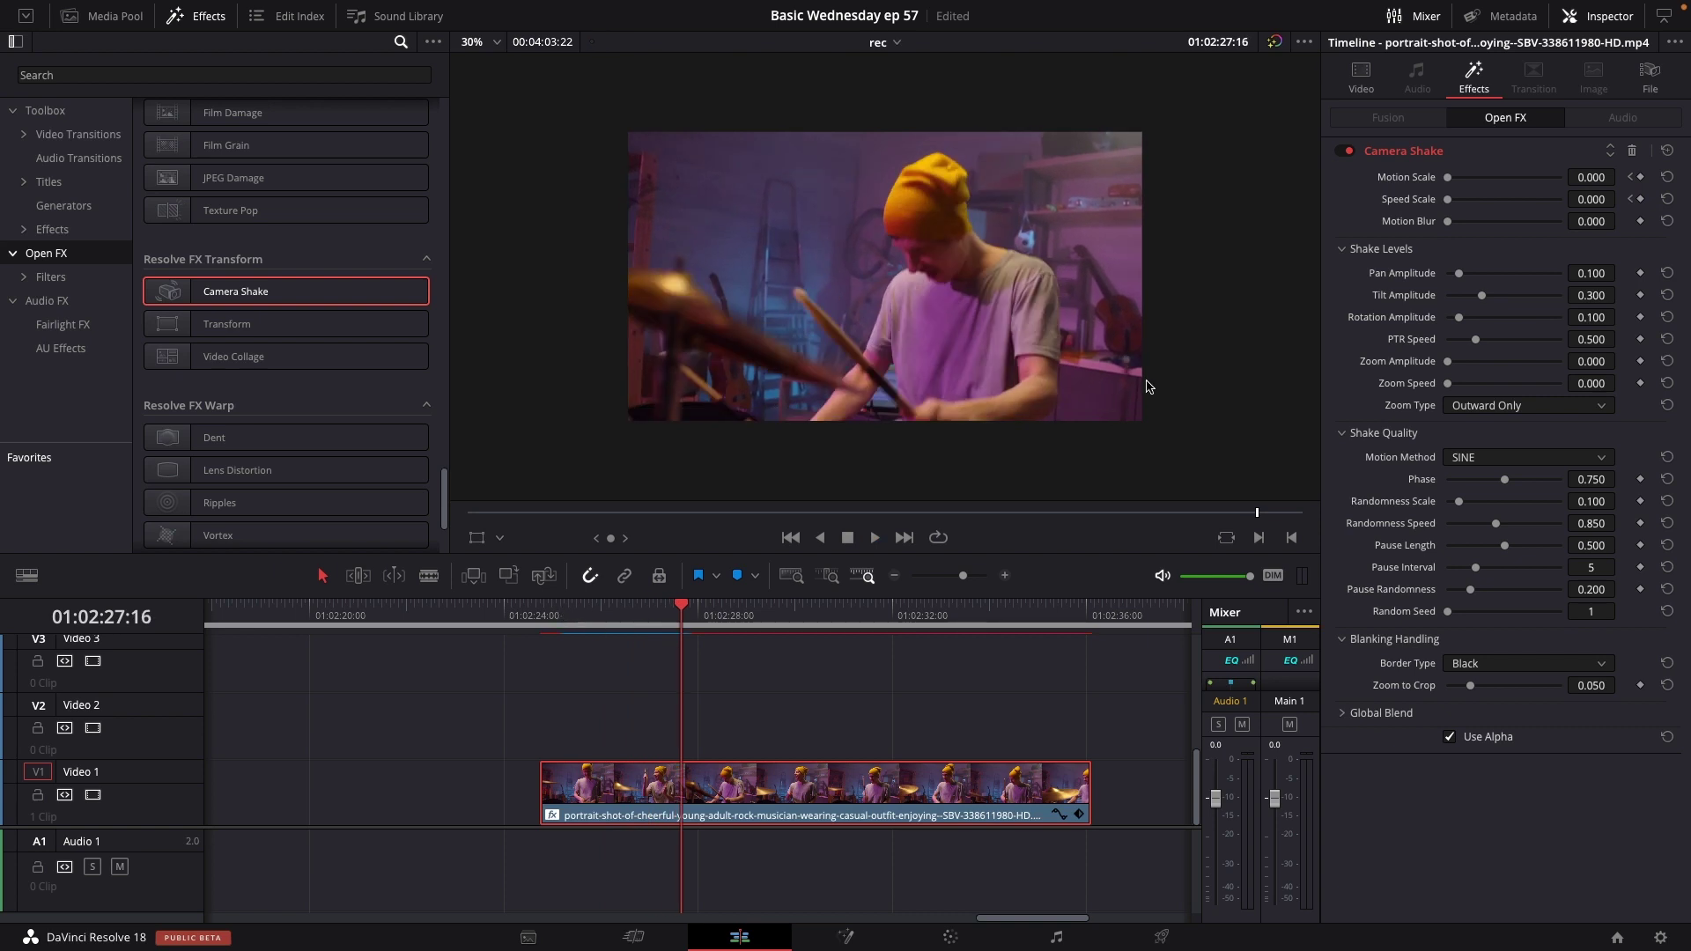
Delete Camera Shake from the drum clip and return the playhead to 01:02:26:23
{"action": "left_click", "coordinate": [1632, 151]}
{"action": "left_click_drag", "start_coordinate": [666, 627], "coordinate": [646, 627]}
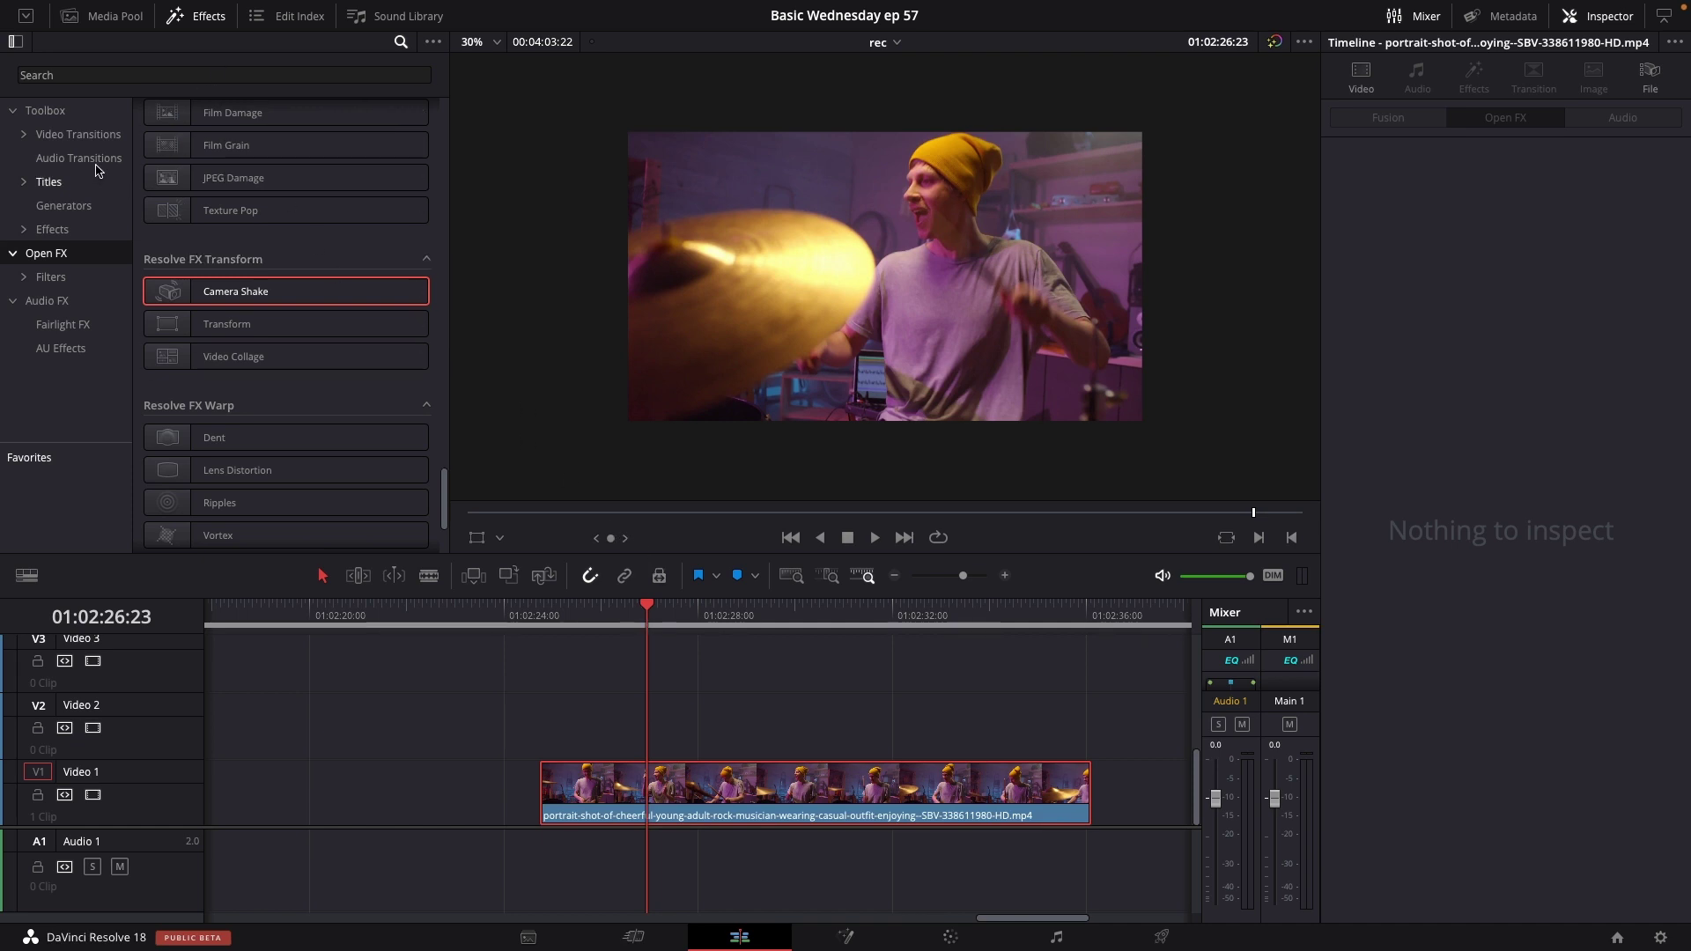
Place an Adjustment Clip on Video 2, trim it short, and snap its start to the playhead
{"action": "scroll", "coordinate": [264, 264], "scroll_direction": "down", "scroll_amount": 2}
{"action": "left_click", "coordinate": [52, 229]}
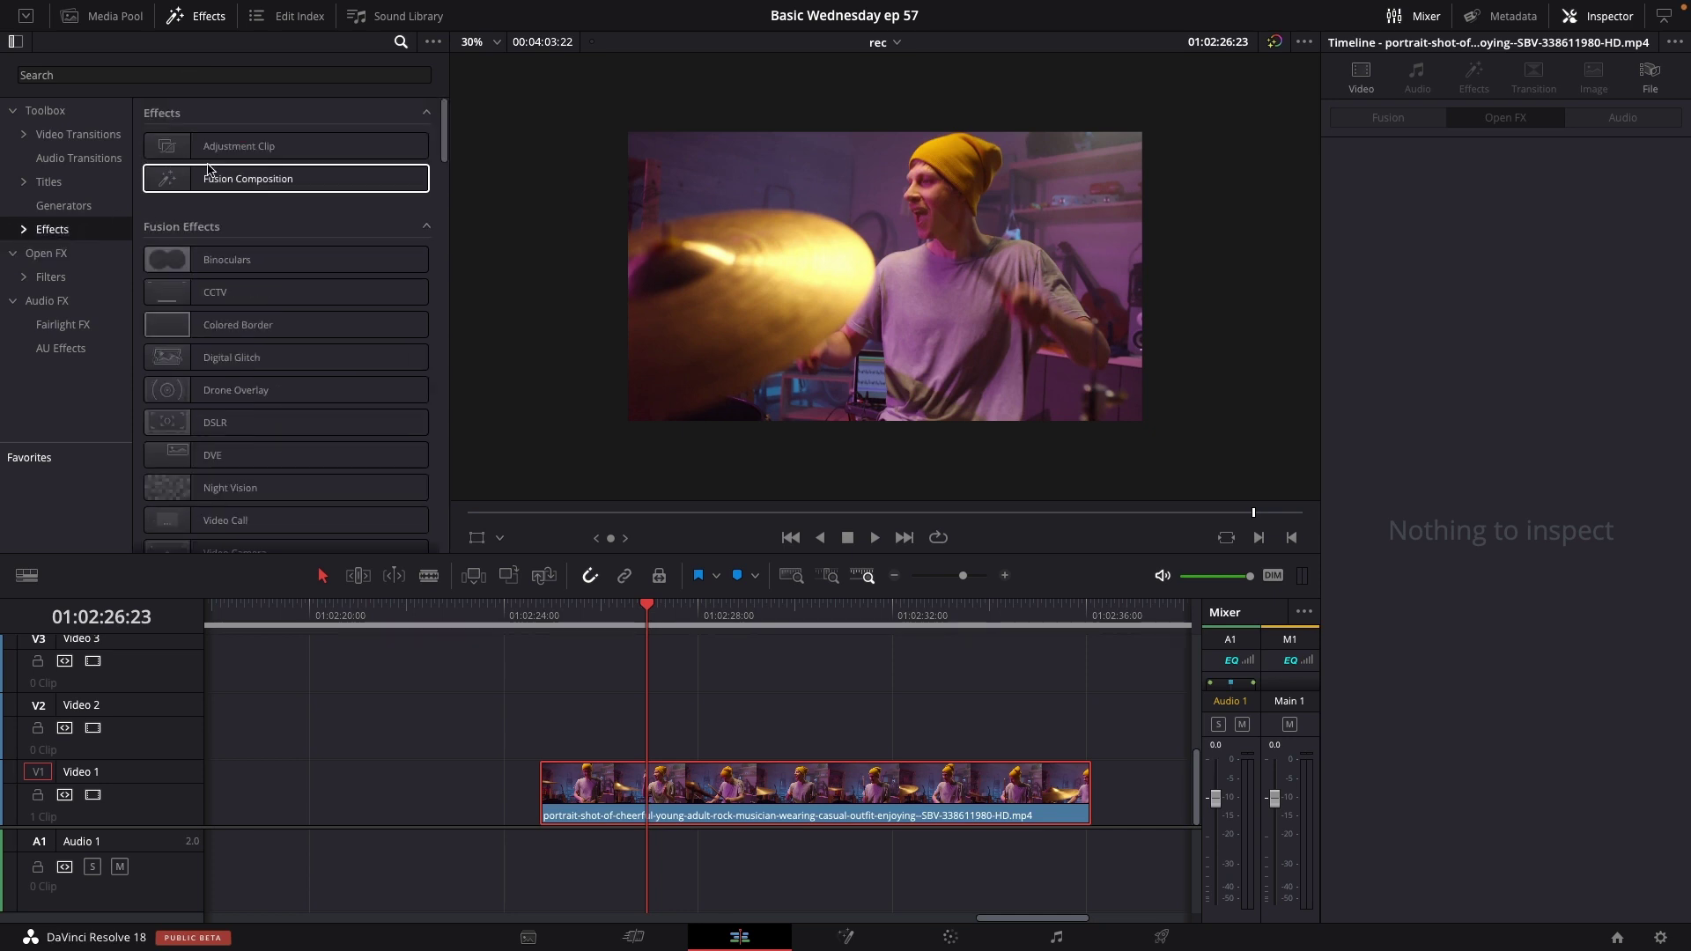
{"action": "left_click_drag", "start_coordinate": [238, 146], "coordinate": [599, 713]}
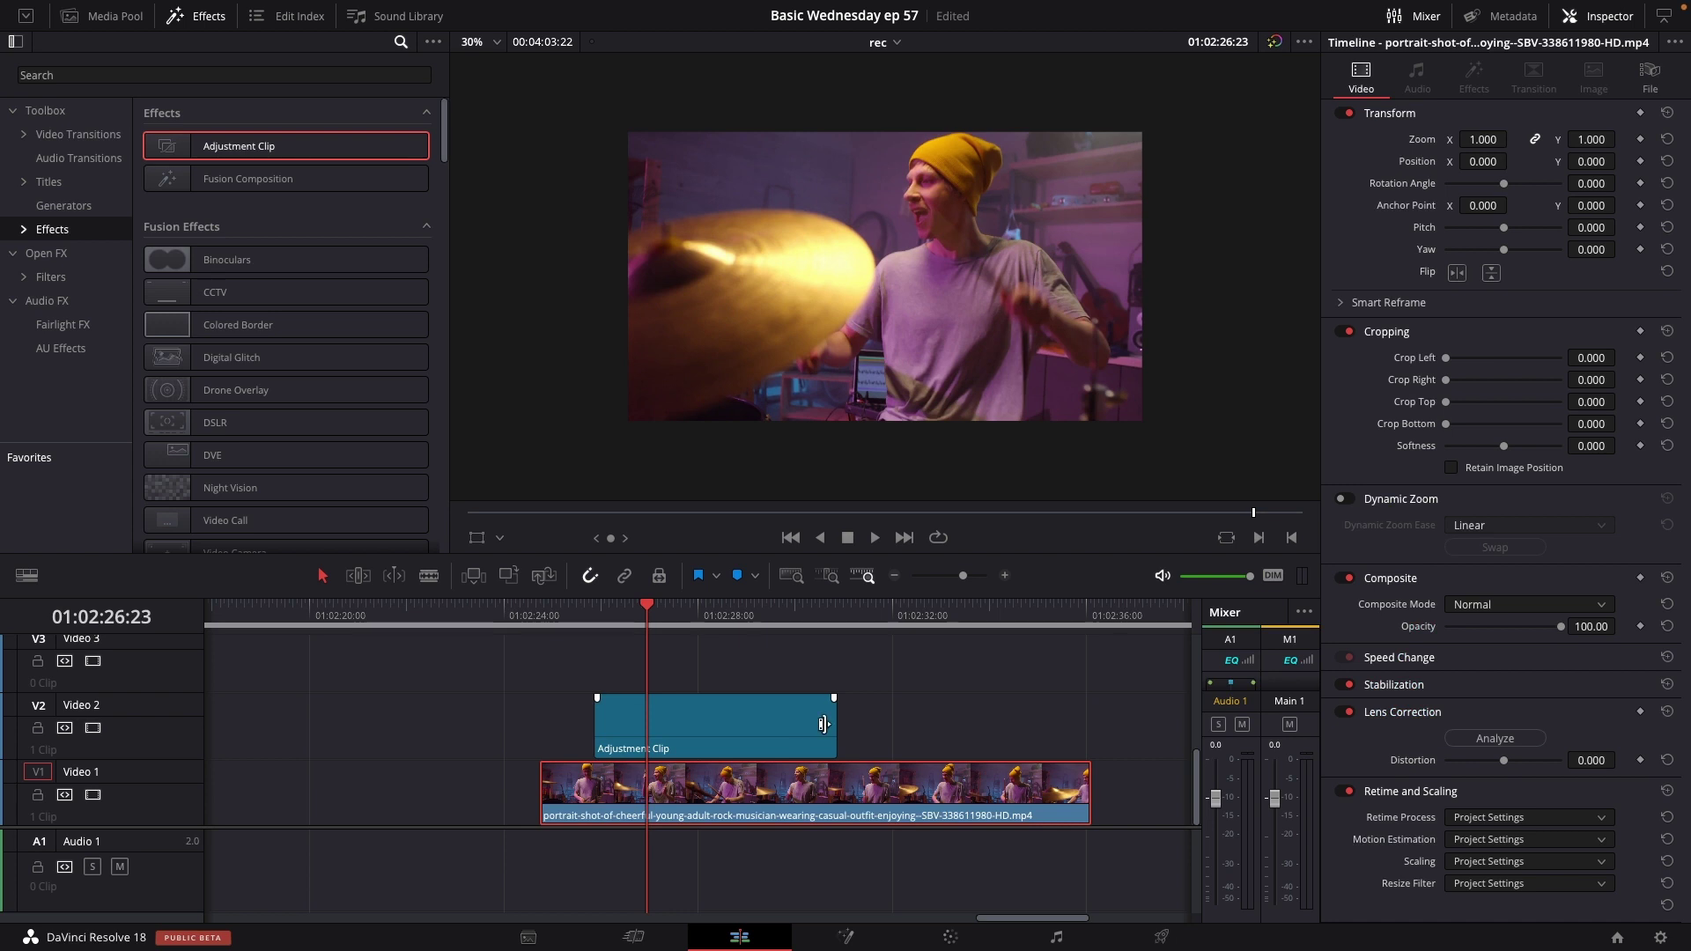
{"action": "left_click_drag", "start_coordinate": [823, 724], "coordinate": [694, 724]}
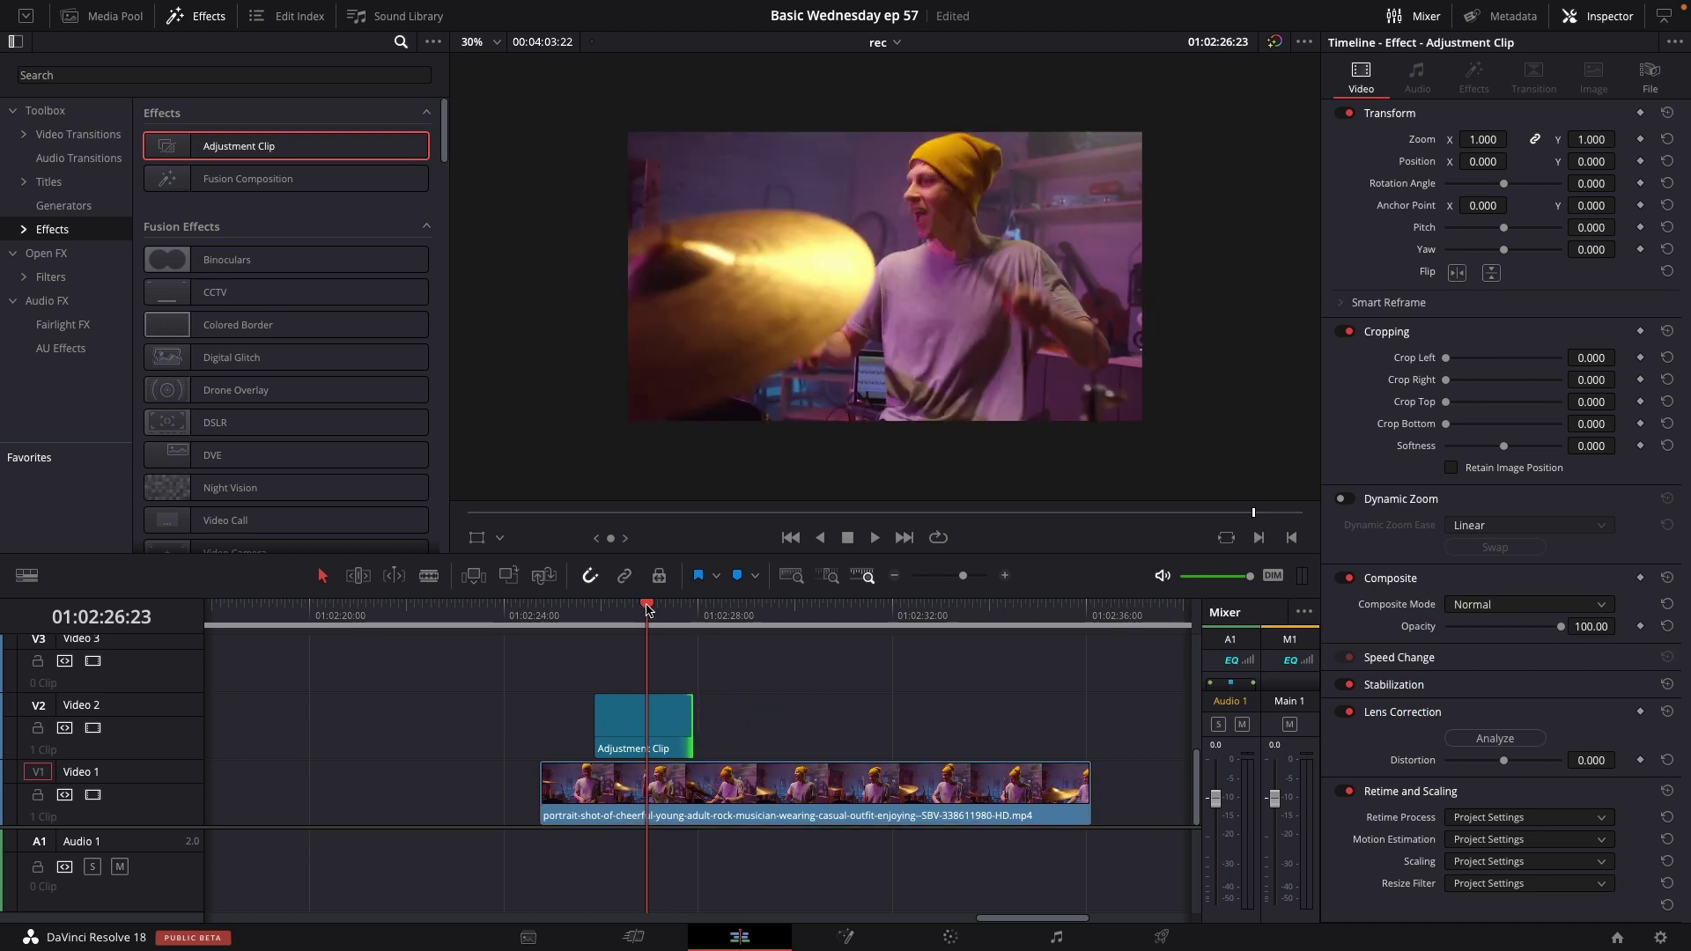
{"action": "mouse_move", "coordinate": [647, 608]}
{"action": "left_mouse_down"}
{"action": "mouse_move", "coordinate": [611, 615]}
{"action": "mouse_move", "coordinate": [624, 630]}
{"action": "left_mouse_up"}
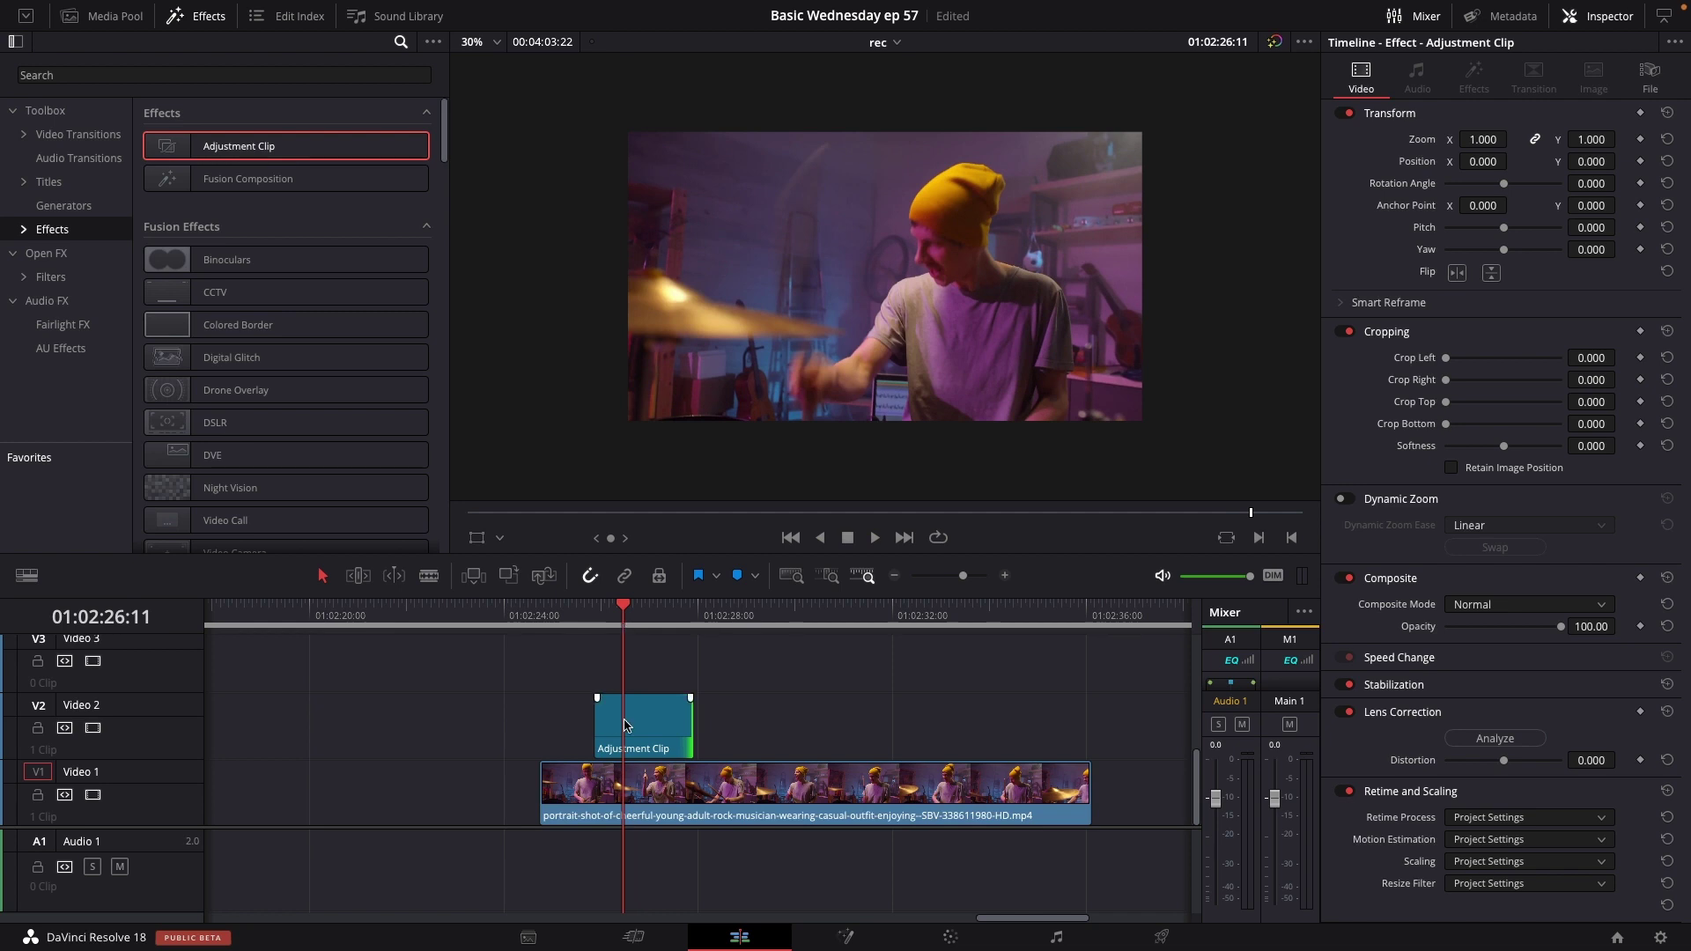
{"action": "left_click_drag", "start_coordinate": [636, 725], "coordinate": [667, 726]}
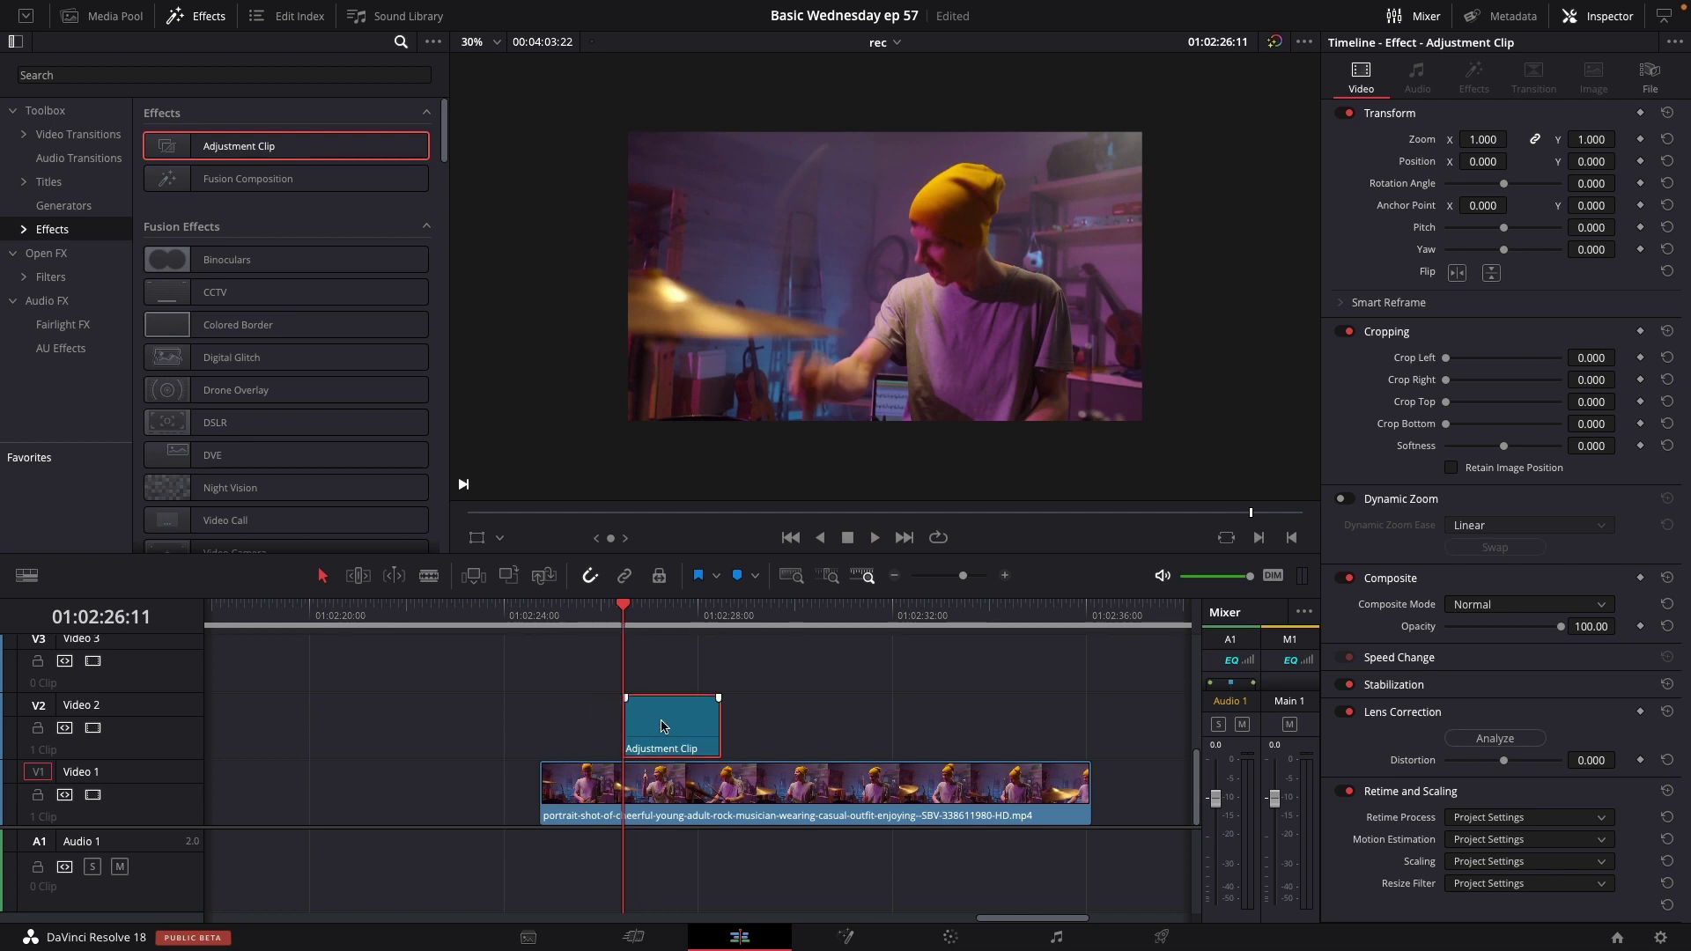
Drop Open FX Camera Shake onto the Video 2 adjustment clip and show its settings
{"action": "left_click", "coordinate": [86, 257]}
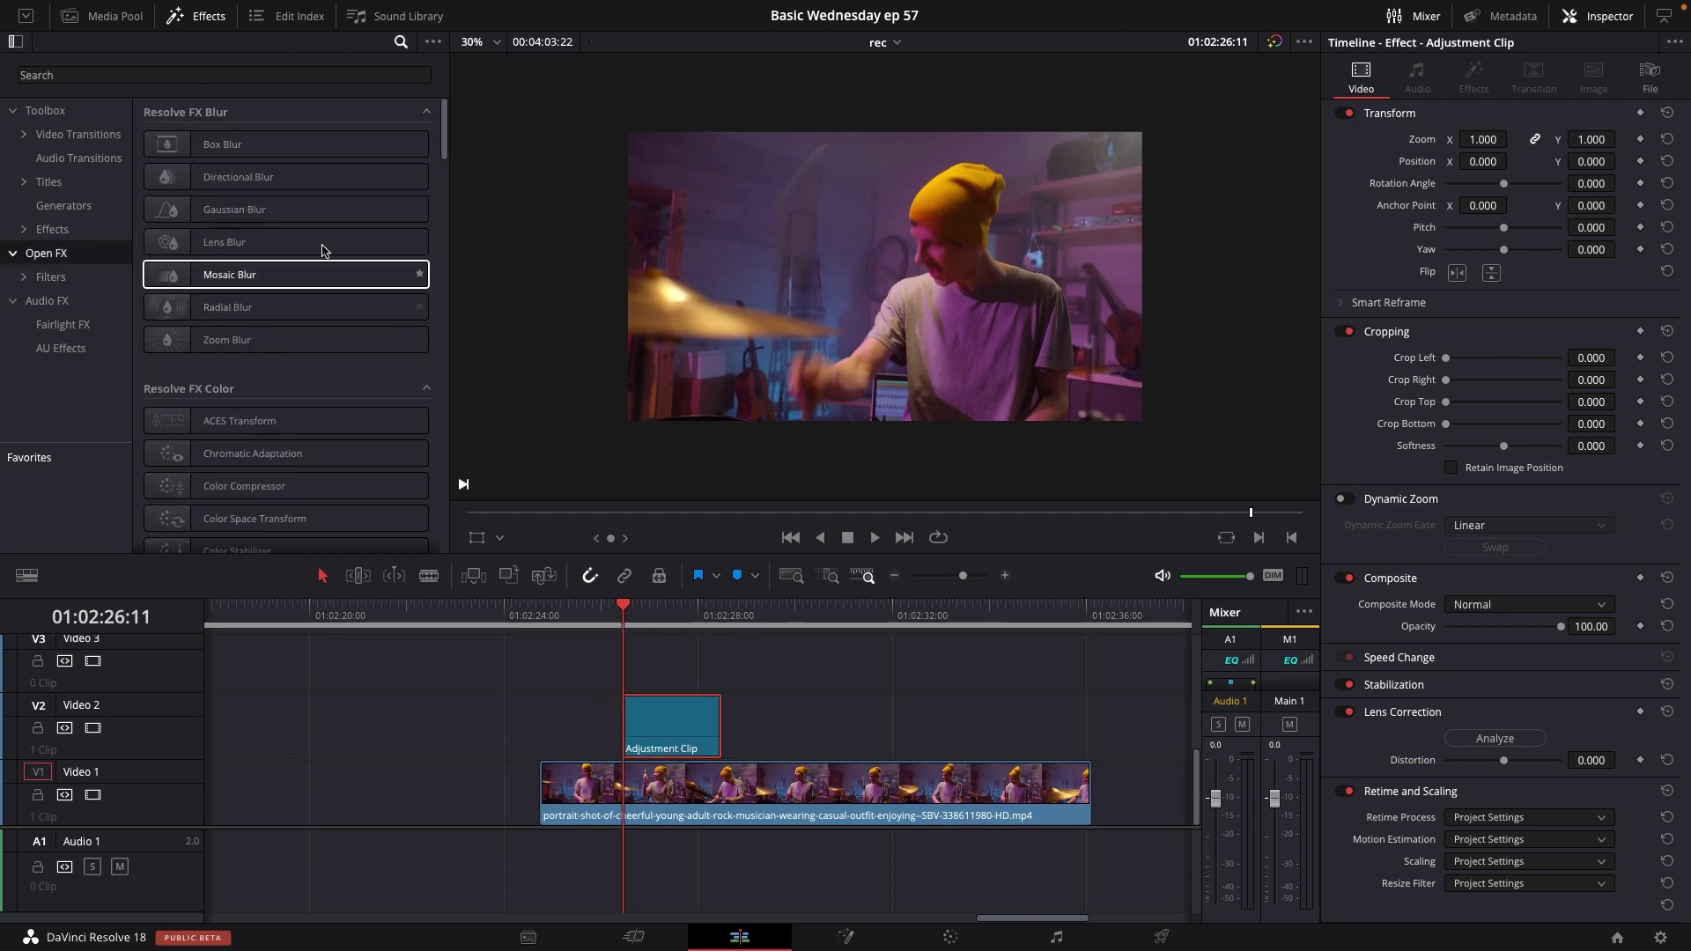
{"action": "left_click_drag", "start_coordinate": [444, 159], "coordinate": [461, 508]}
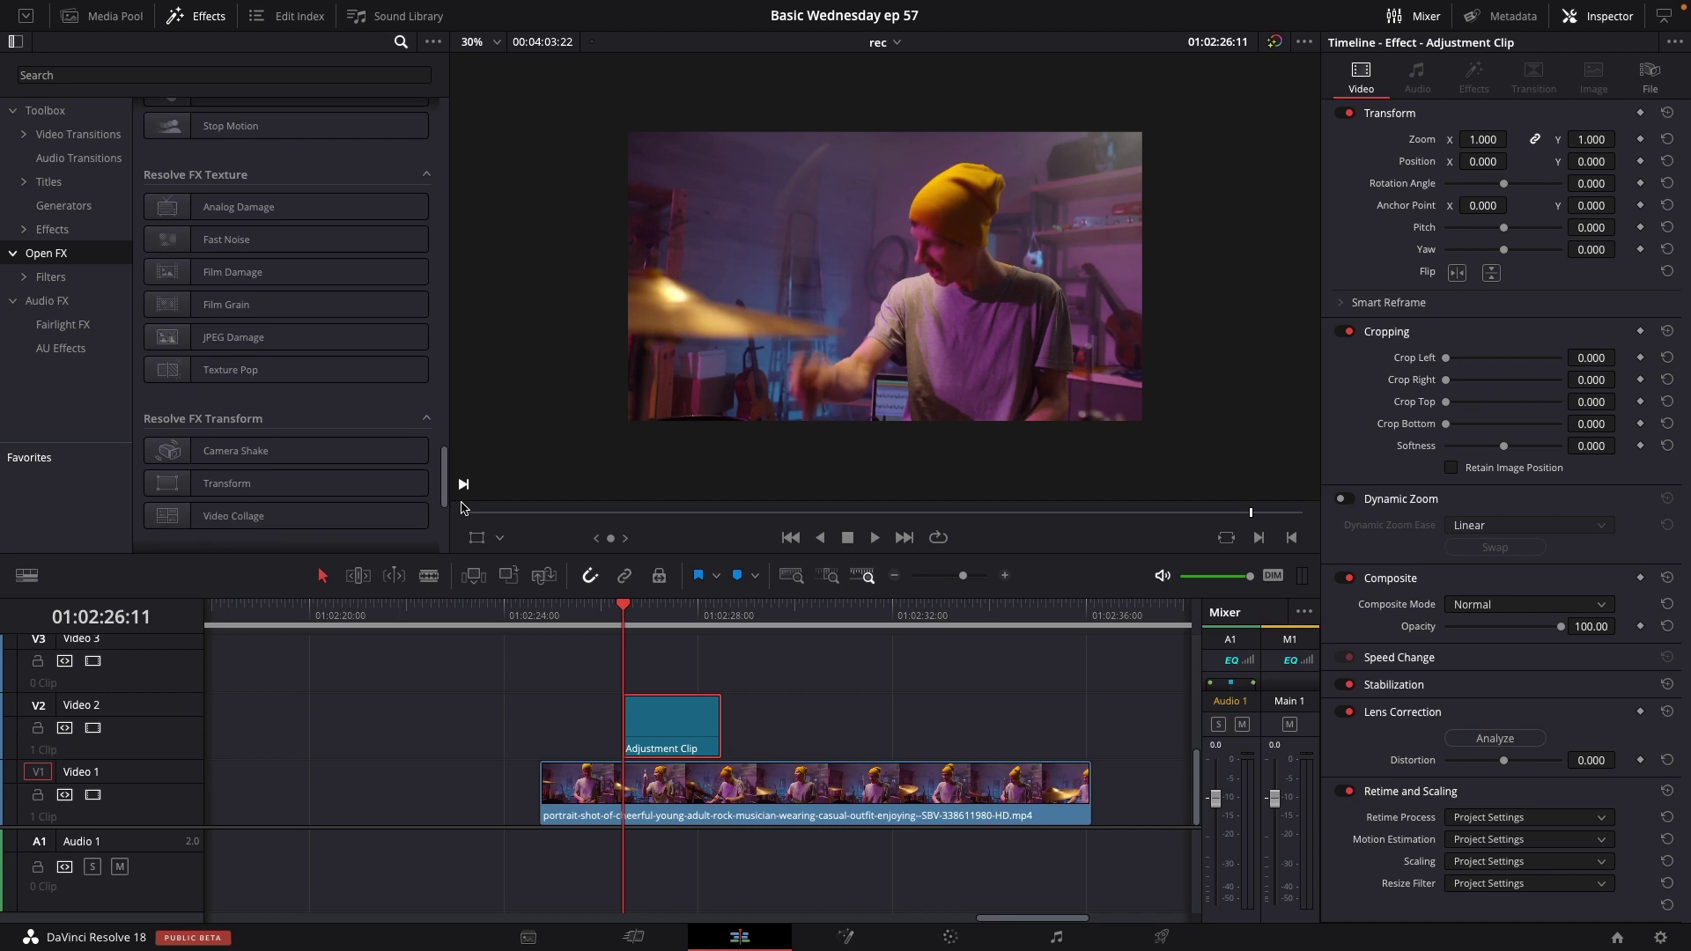
{"action": "left_click_drag", "start_coordinate": [269, 451], "coordinate": [692, 698]}
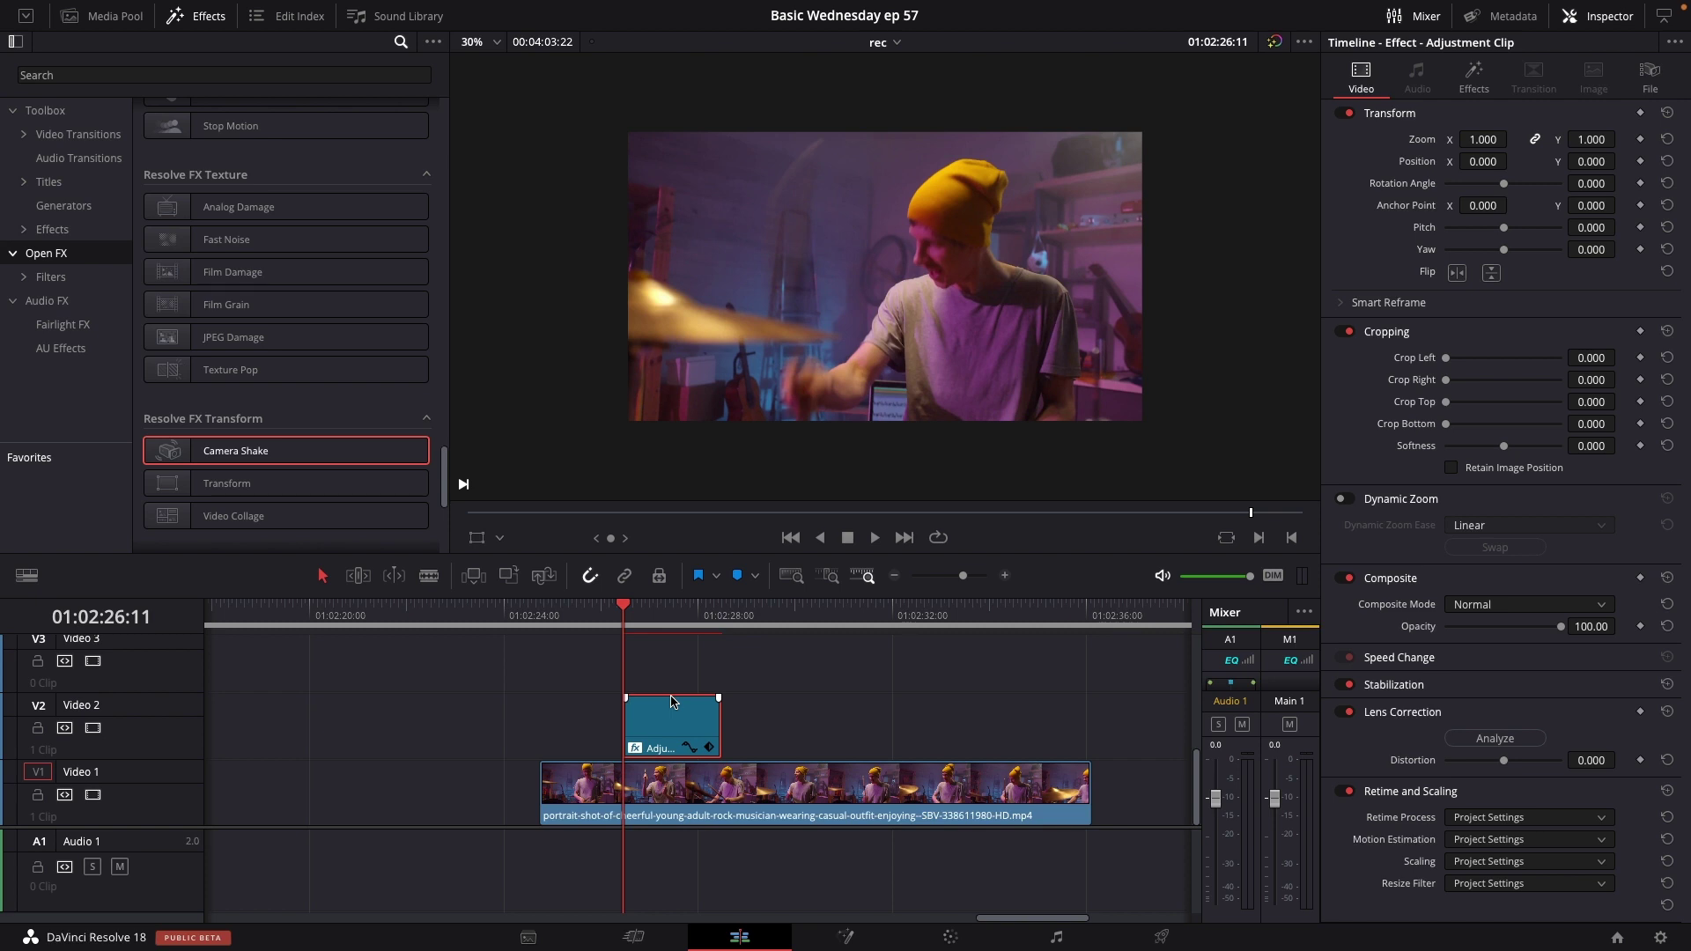
{"action": "key", "text": "Right"}
{"action": "key", "text": "Left"}
{"action": "key", "text": "Right"}
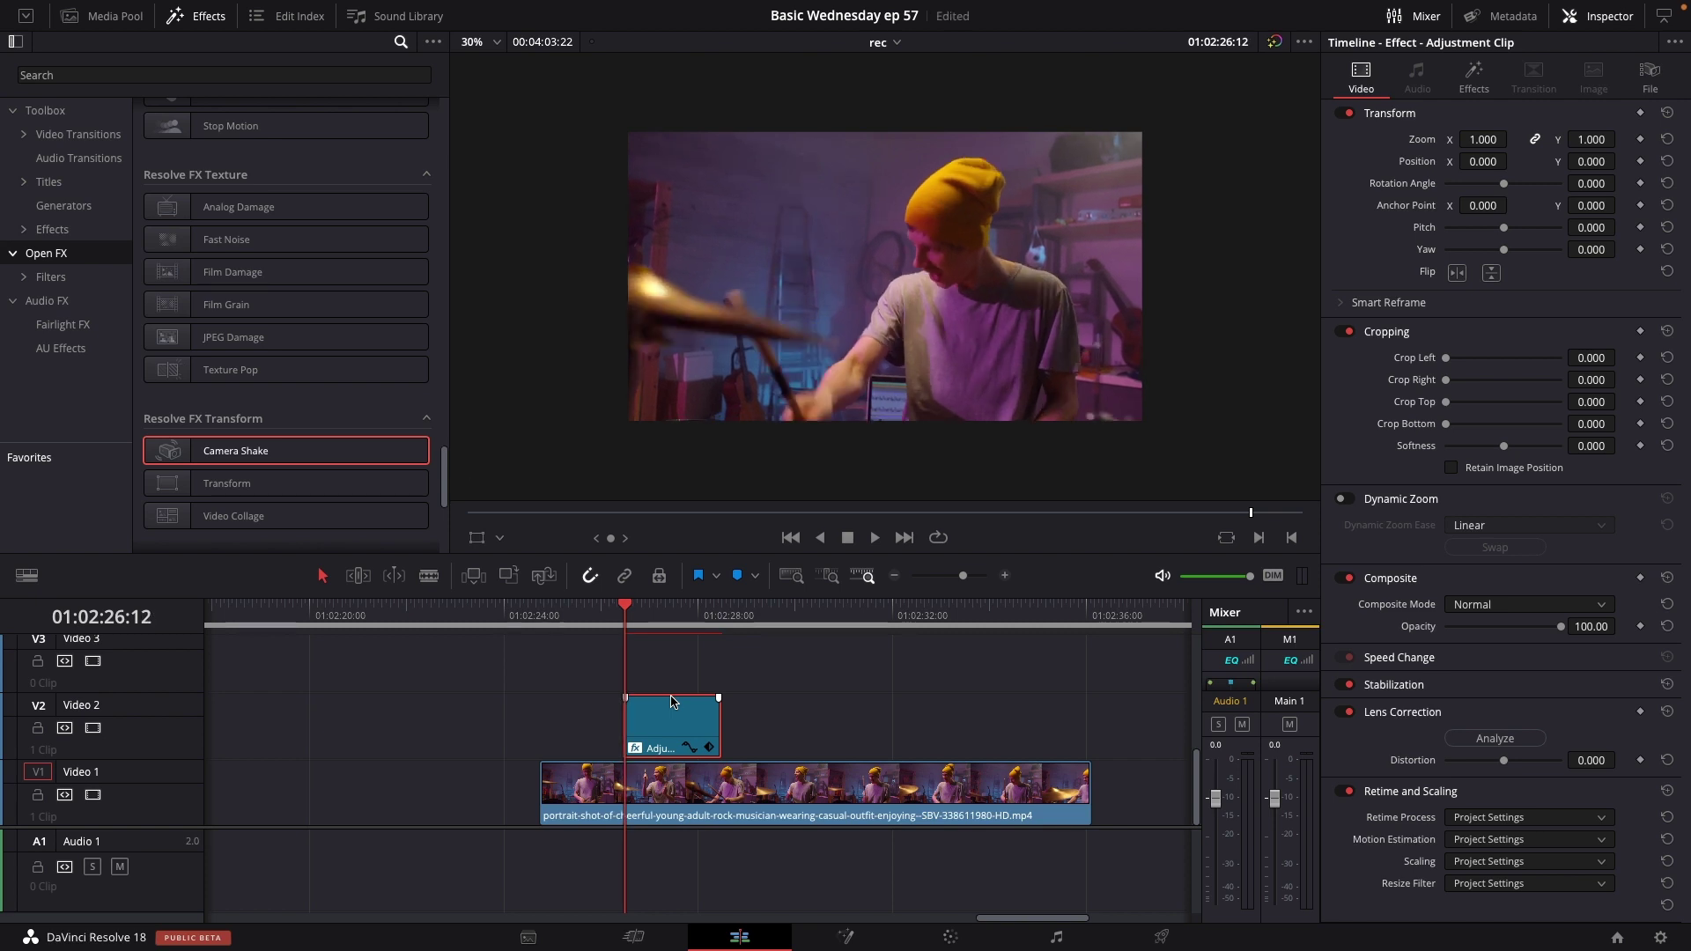
{"action": "key", "text": "Left"}
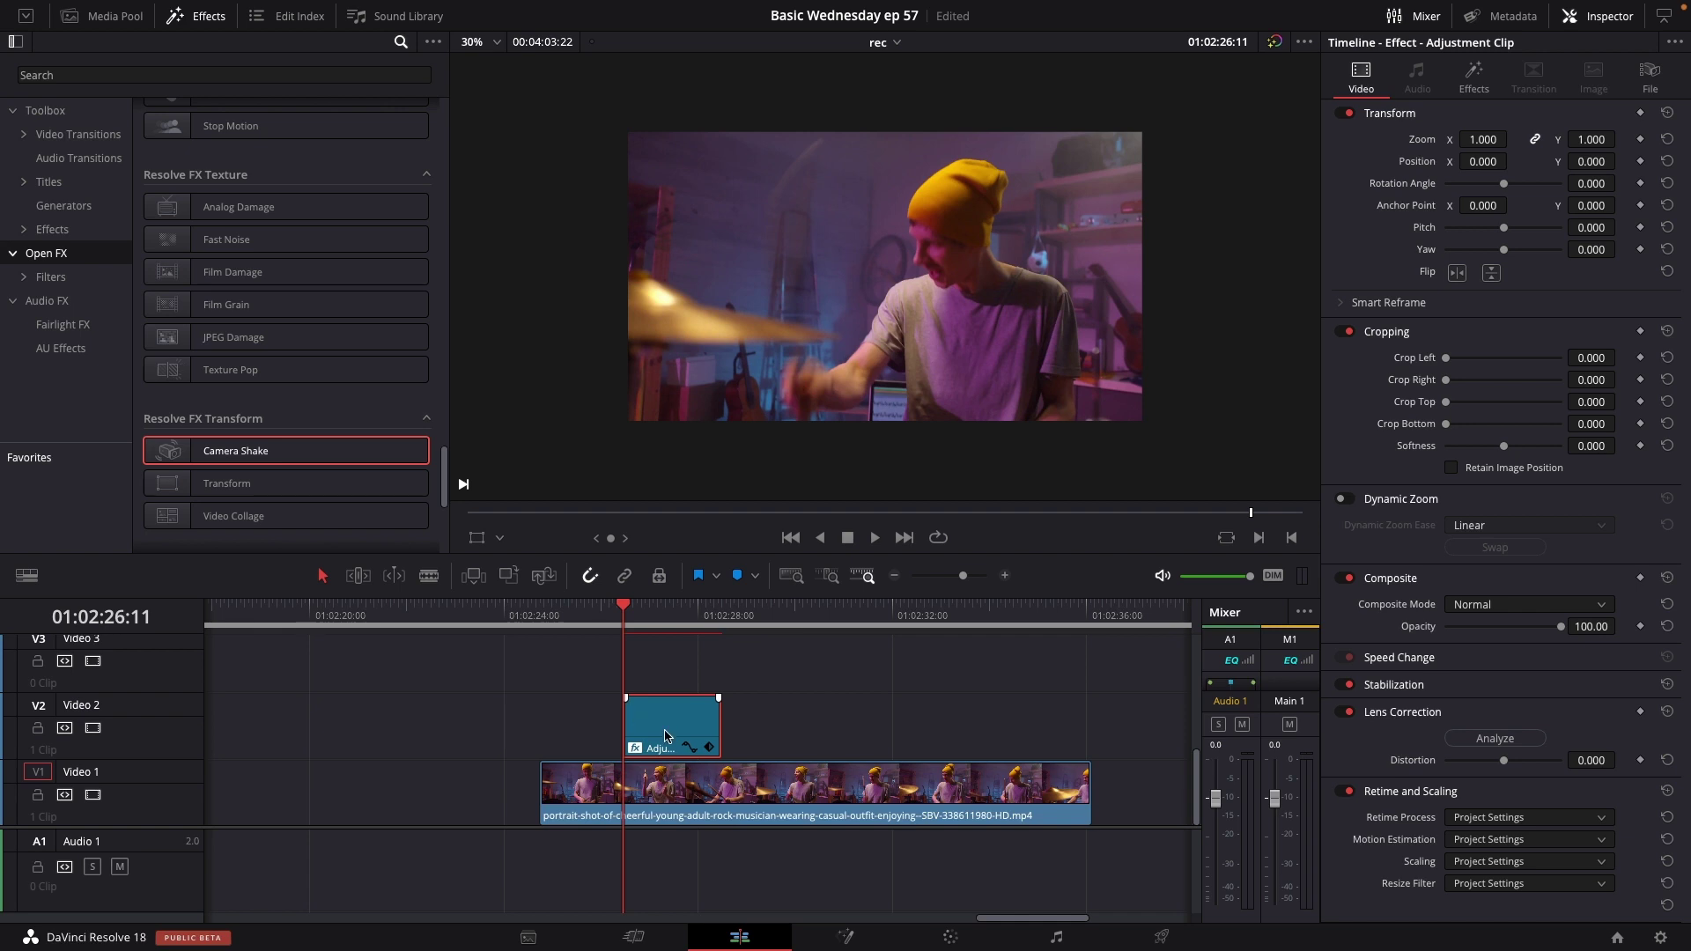
{"action": "left_click", "coordinate": [1469, 88]}
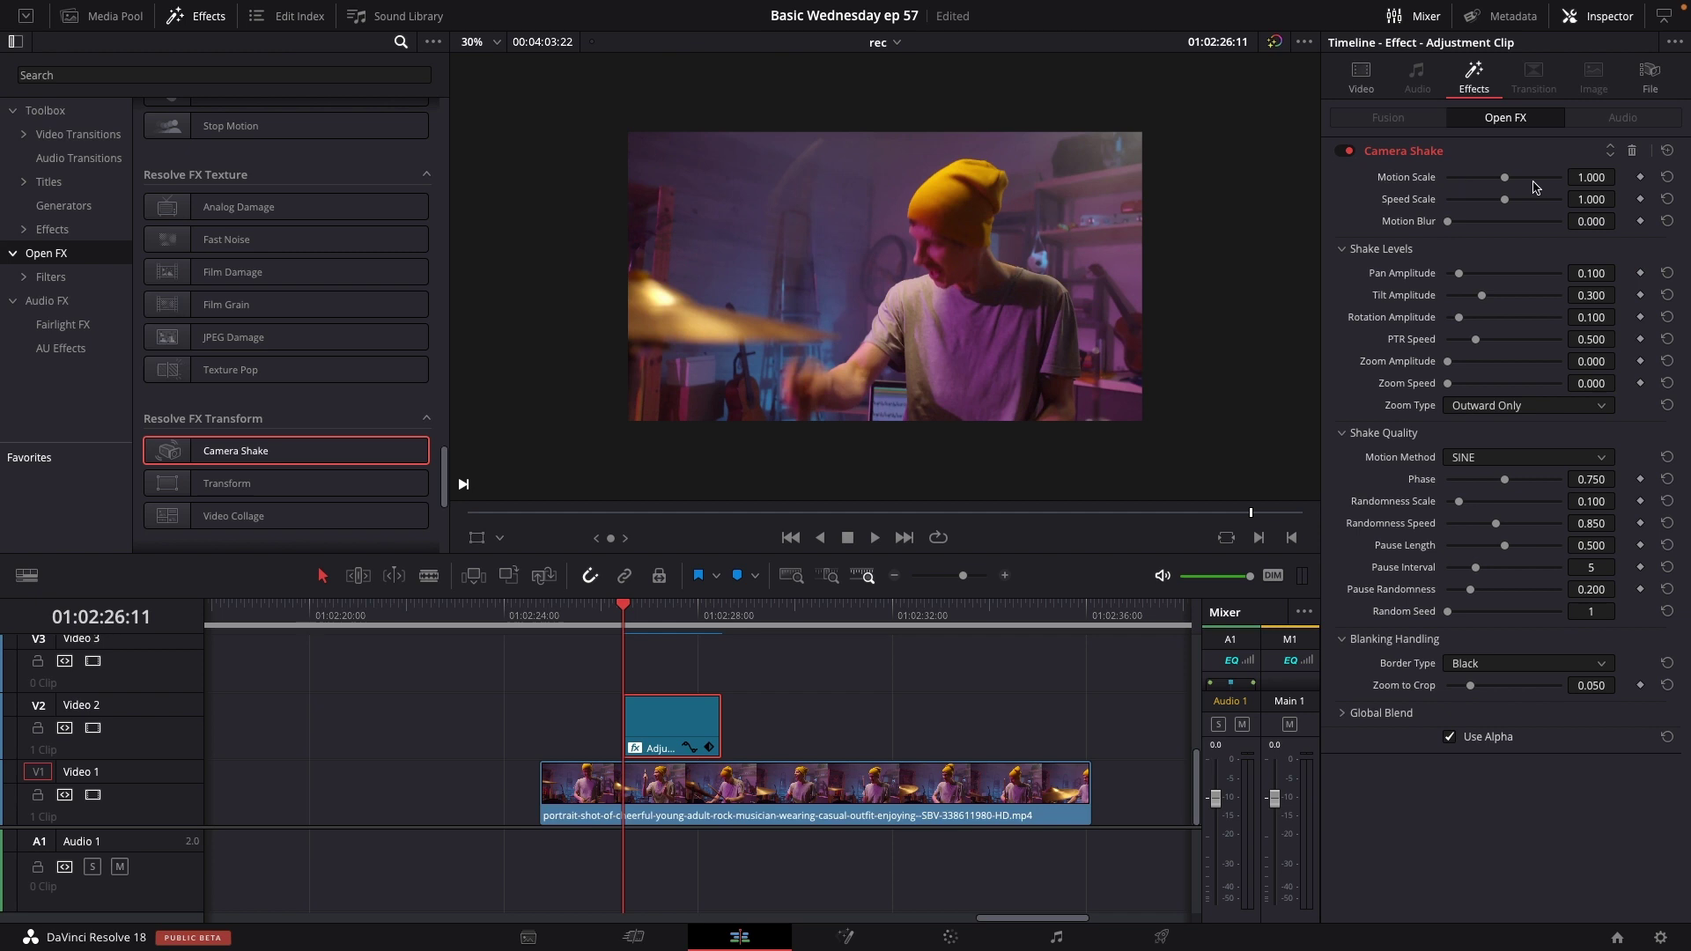
Keyframe Motion Scale at 1.000, then raise it to 1.628 a few frames later
{"action": "left_click", "coordinate": [1640, 177]}
{"action": "key", "text": "space"}
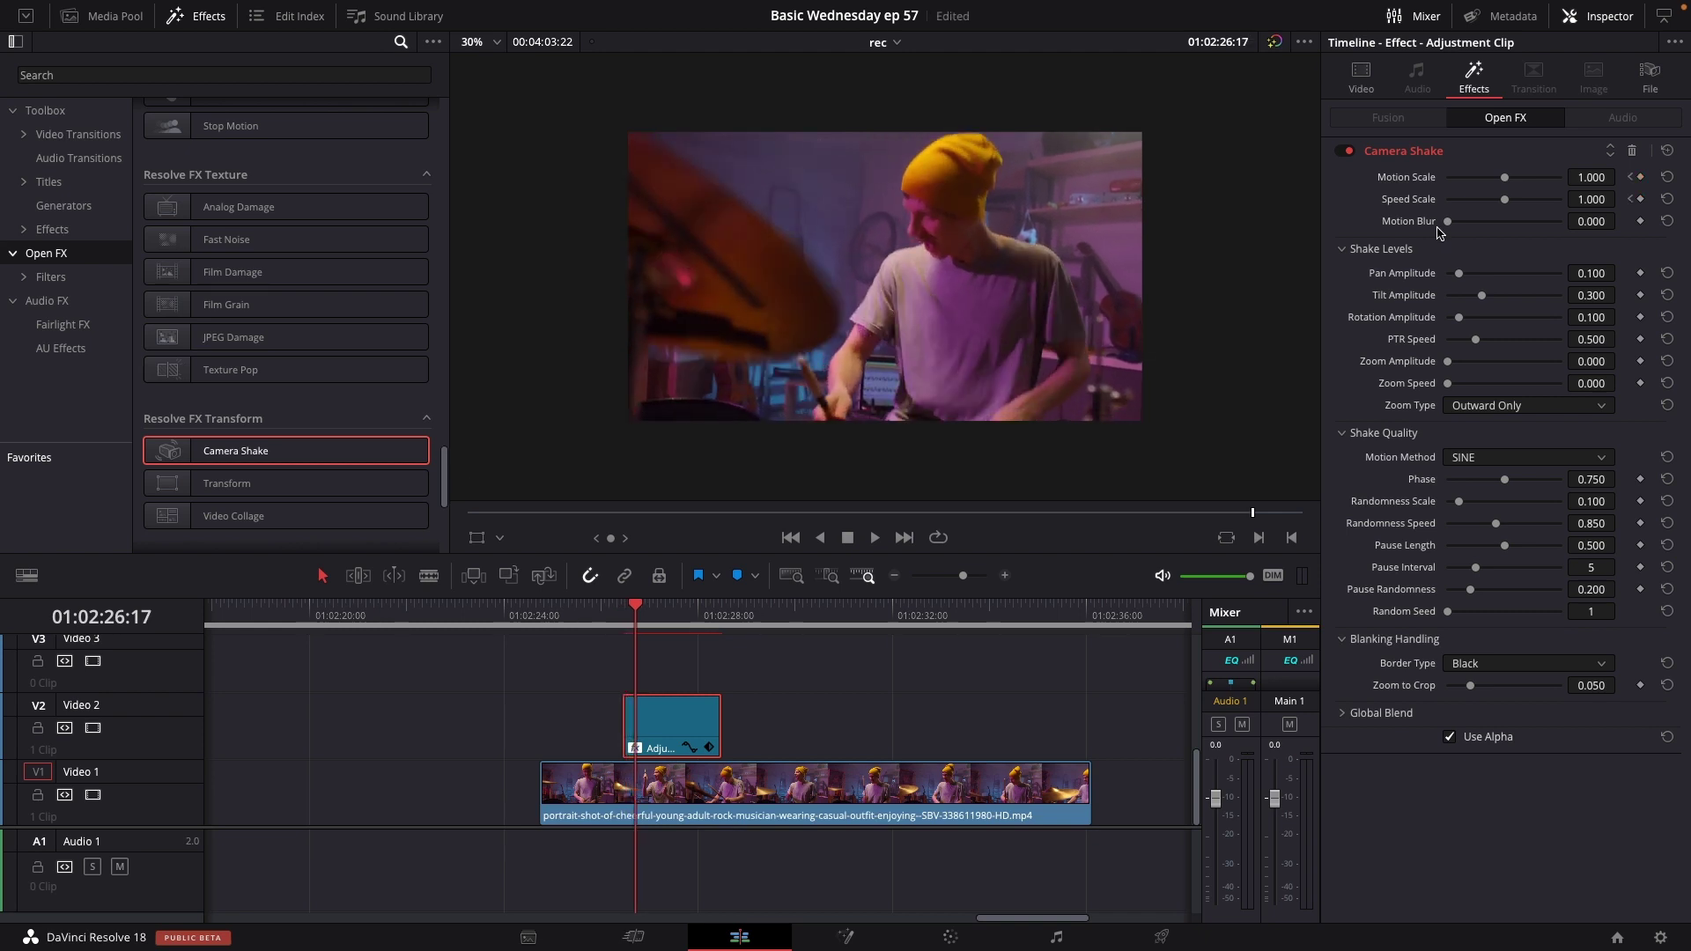
{"action": "key", "text": "Left"}
{"action": "left_click_drag", "start_coordinate": [1505, 178], "coordinate": [1539, 201]}
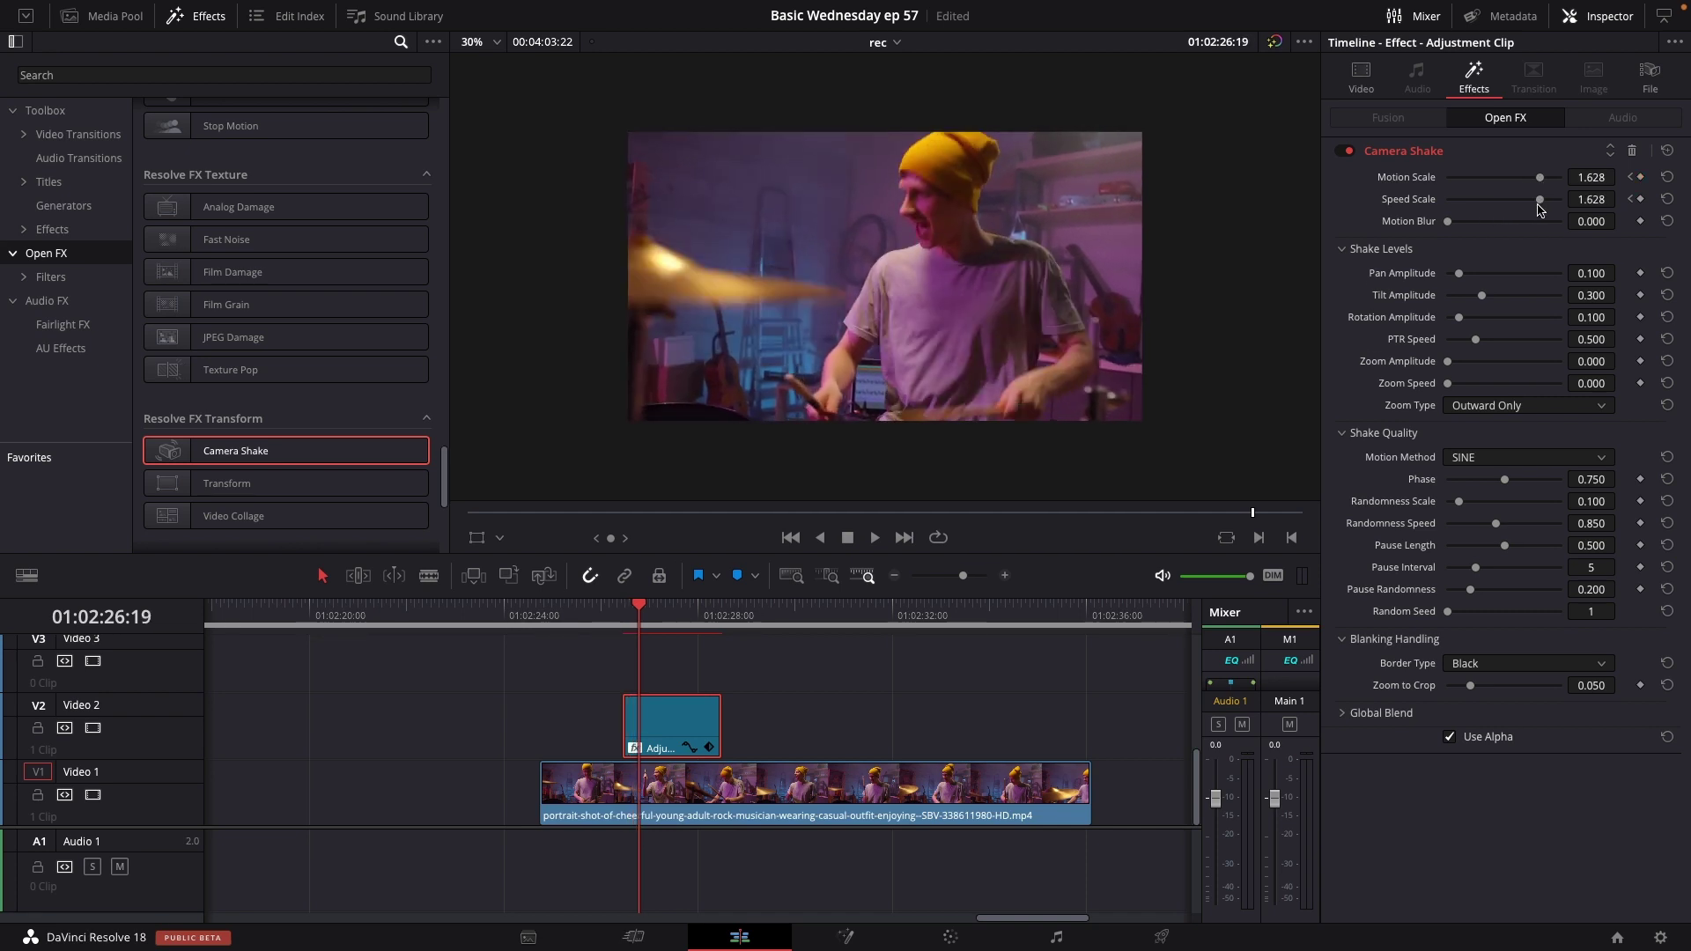
Drop Speed and Motion Scale to 0.000 and trim the adjustment clip's end shorter
{"action": "left_click_drag", "start_coordinate": [1528, 206], "coordinate": [1429, 201]}
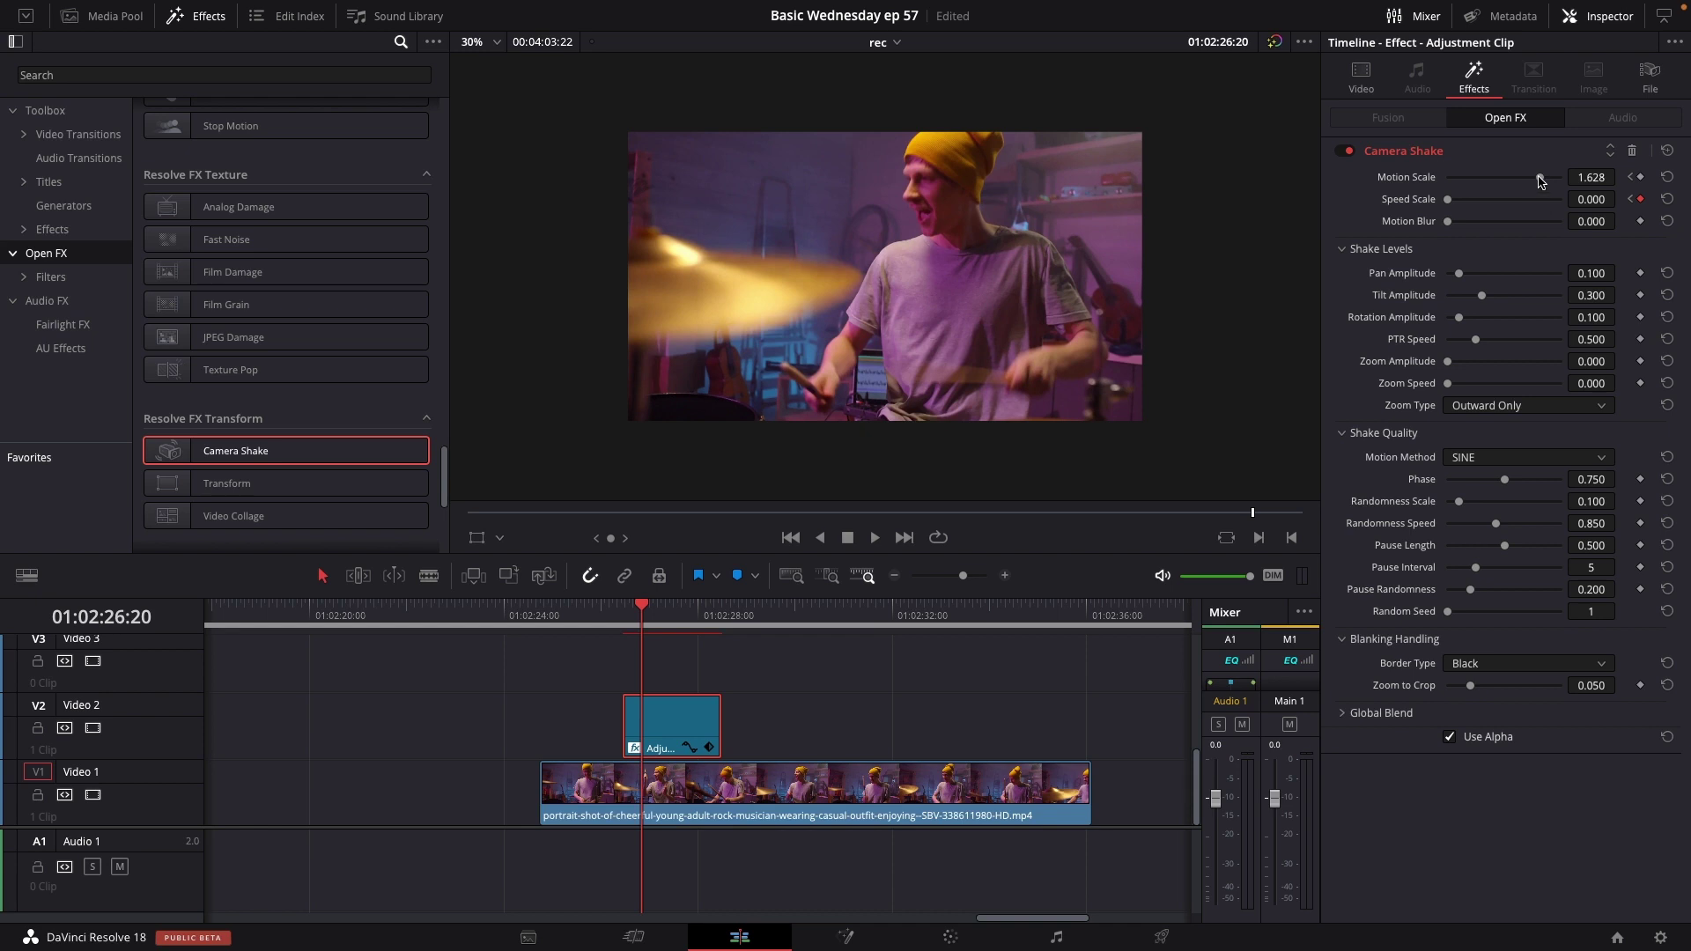
{"action": "left_click_drag", "start_coordinate": [1539, 180], "coordinate": [1433, 193]}
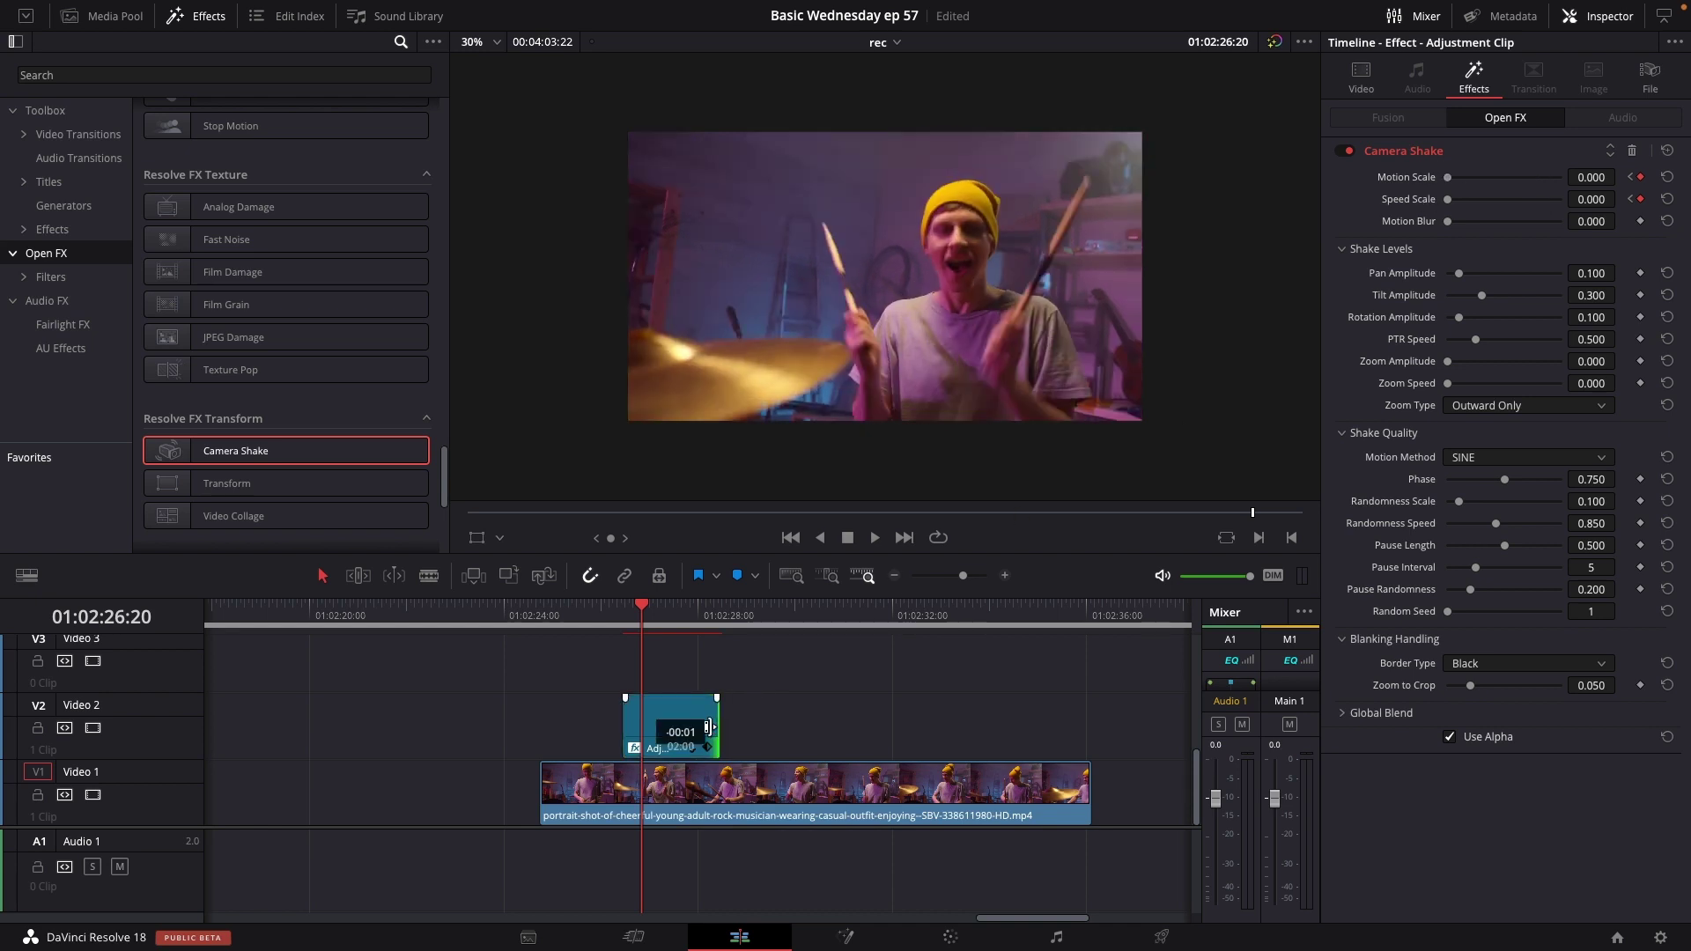
{"action": "left_click_drag", "start_coordinate": [715, 724], "coordinate": [648, 737]}
Play from the adjustment clip's start and add a marker on each drum hit with M
{"action": "left_click", "coordinate": [588, 619]}
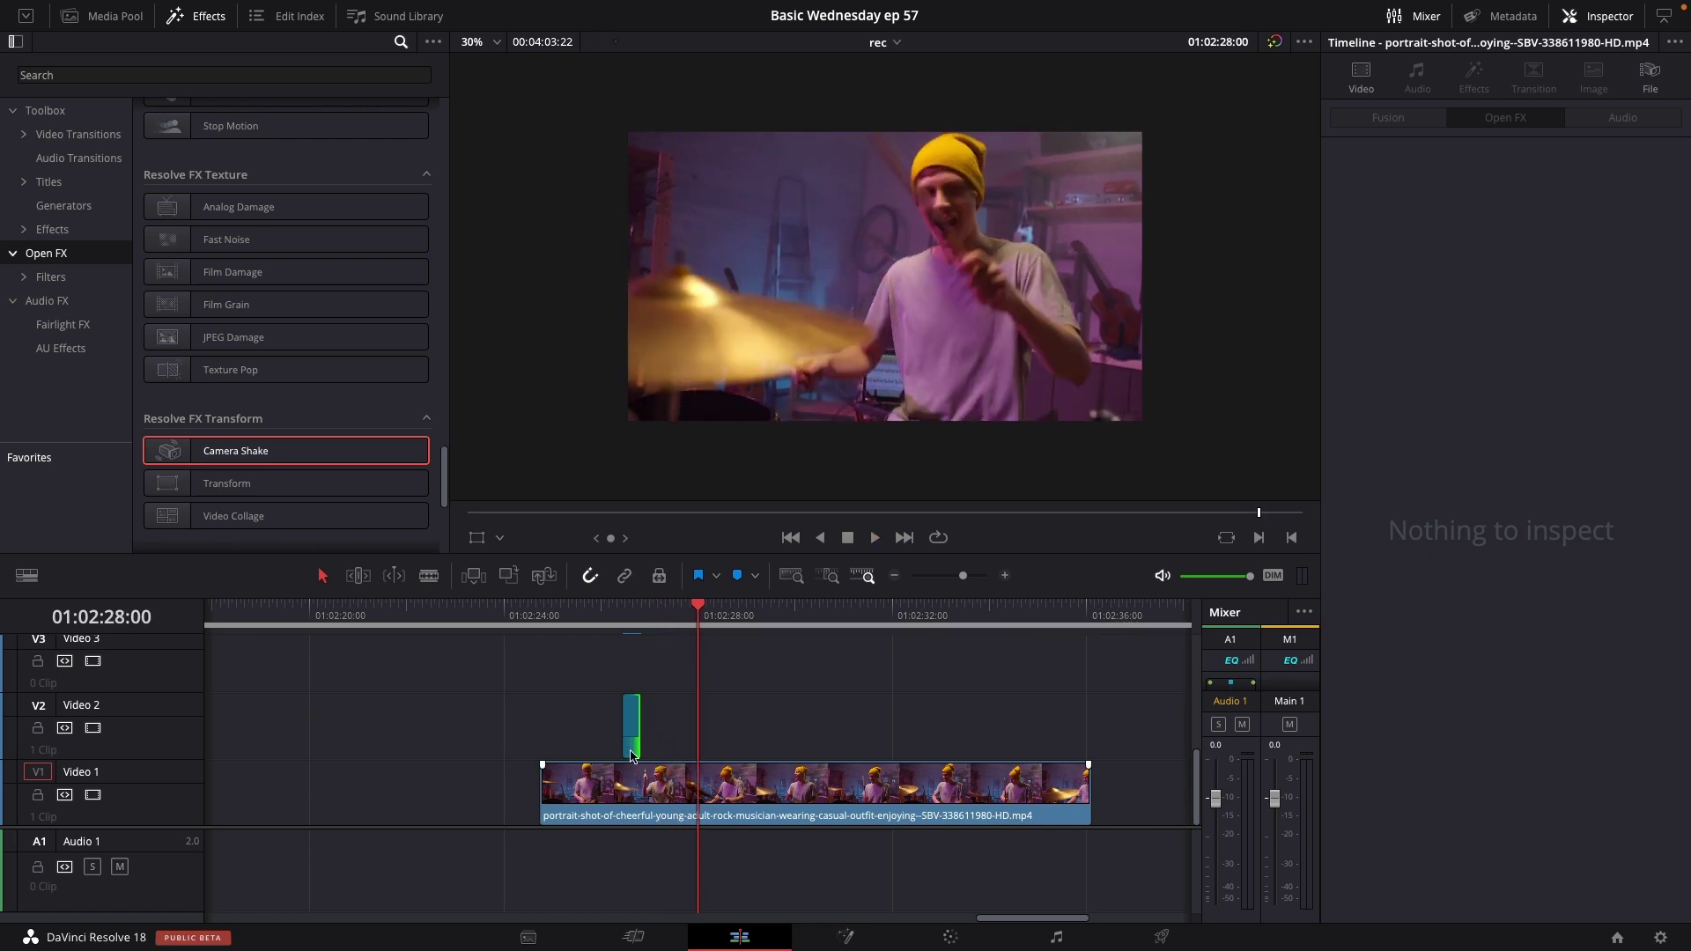
{"action": "left_click", "coordinate": [633, 613]}
{"action": "key", "text": "space"}
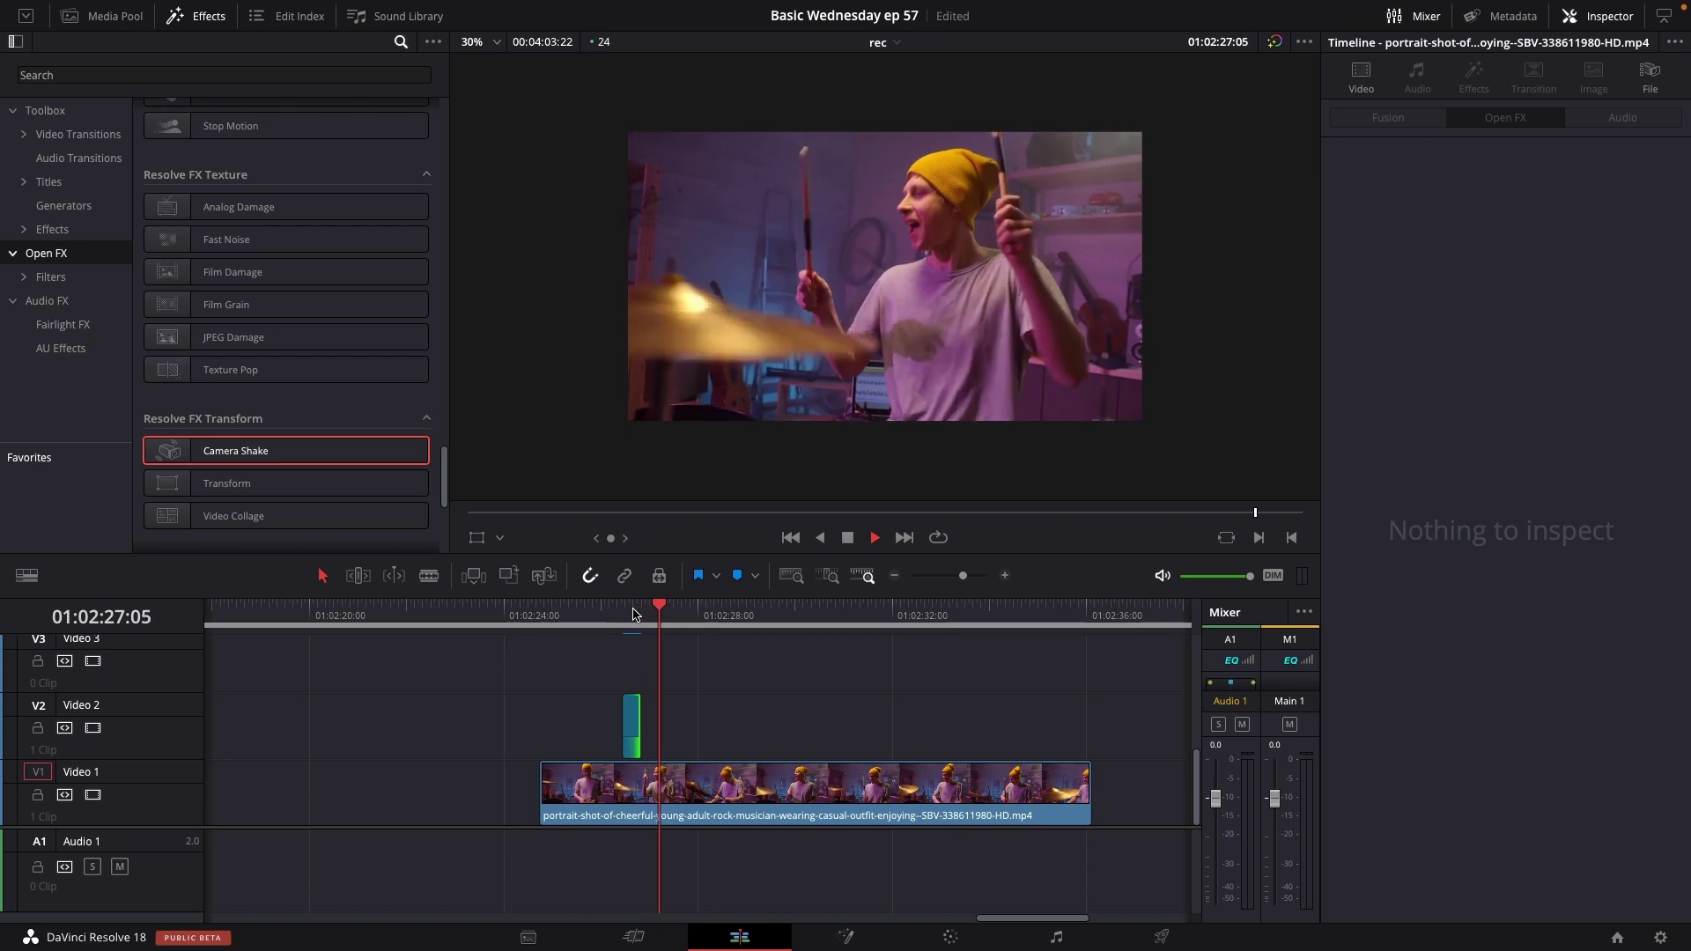
{"action": "key", "text": "m"}
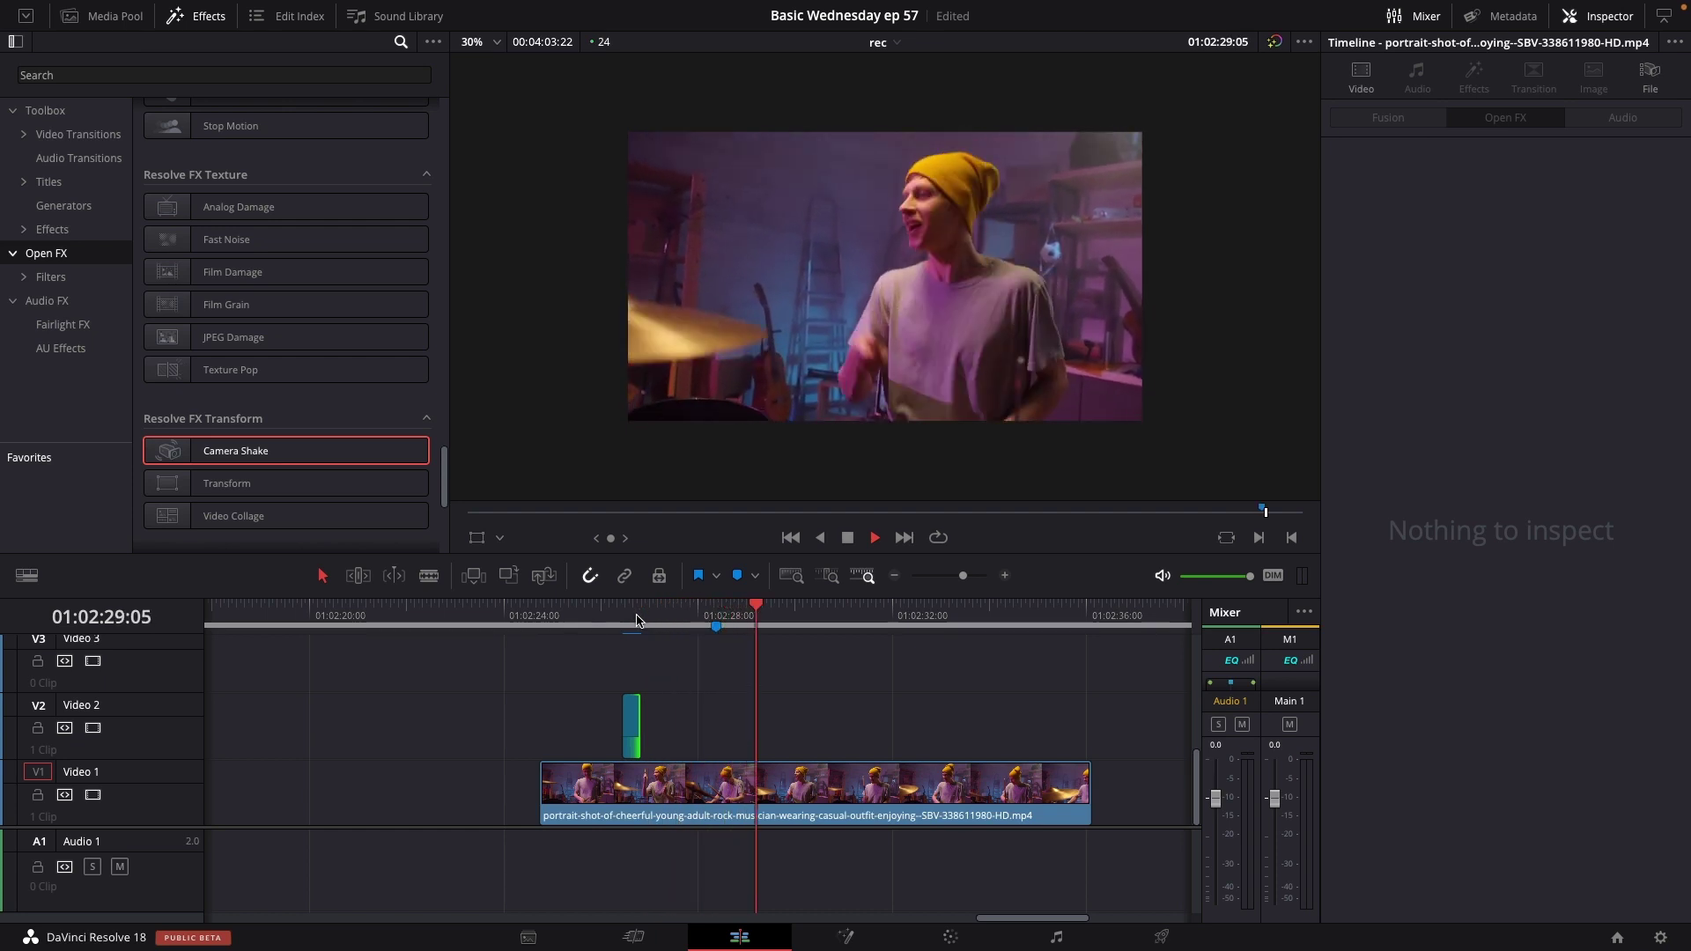
{"action": "key", "text": "m"}
{"action": "key", "text": "m"}
{"action": "key", "text": "m"}
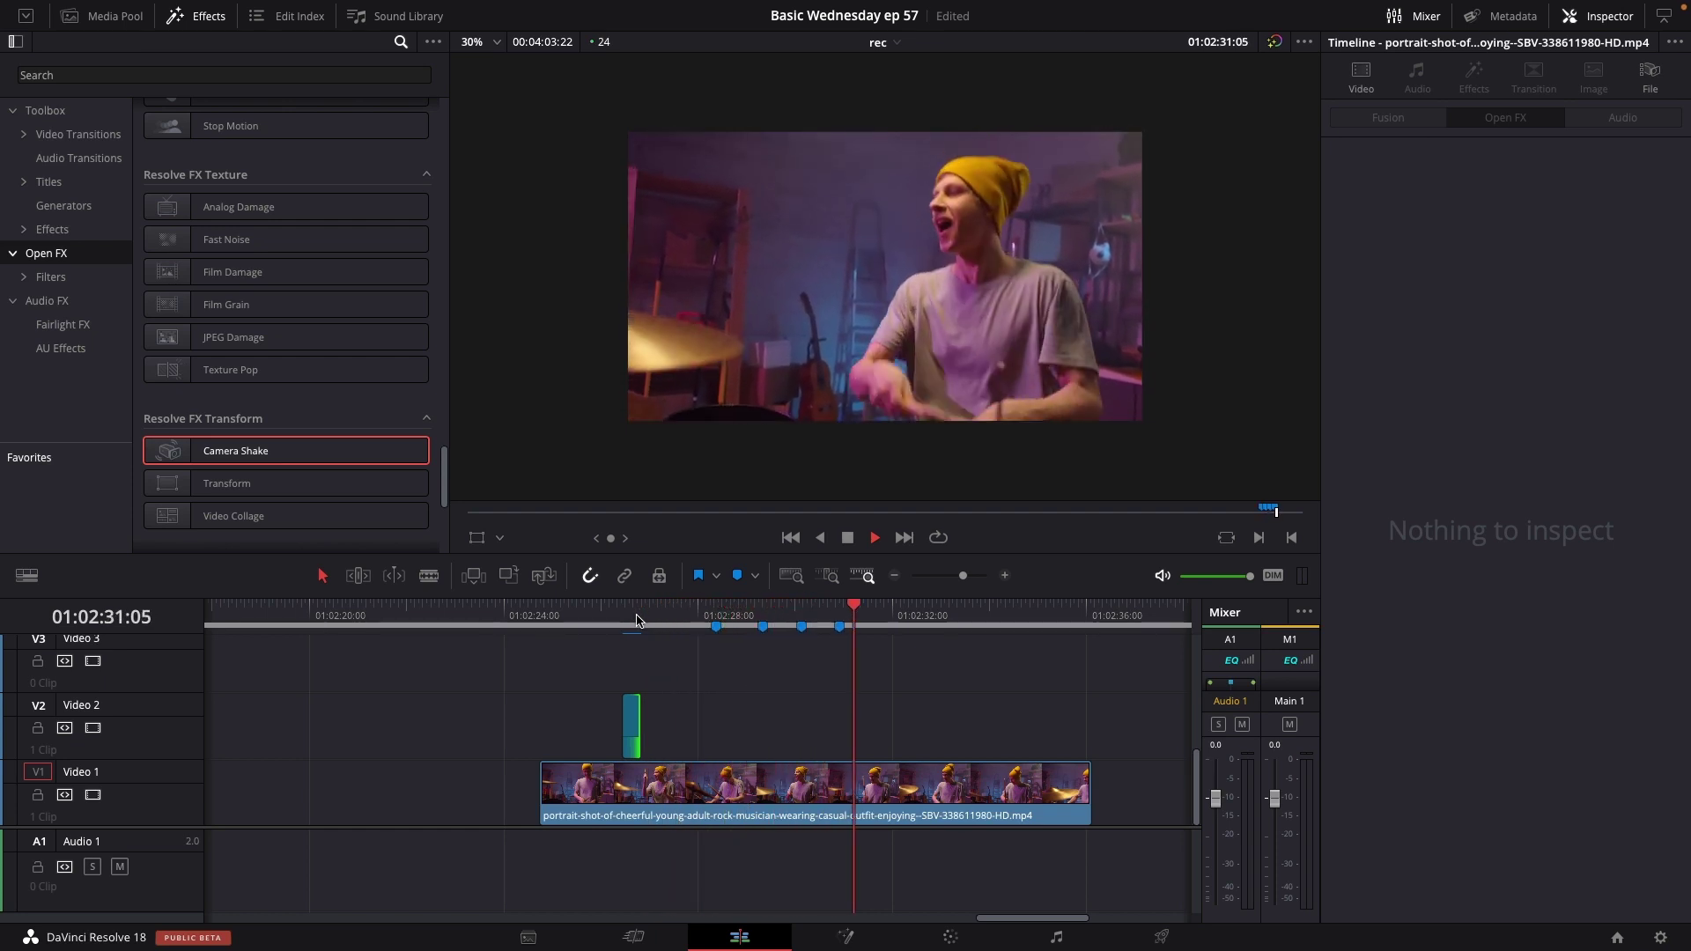
{"action": "key", "text": "m"}
{"action": "key", "text": "space"}
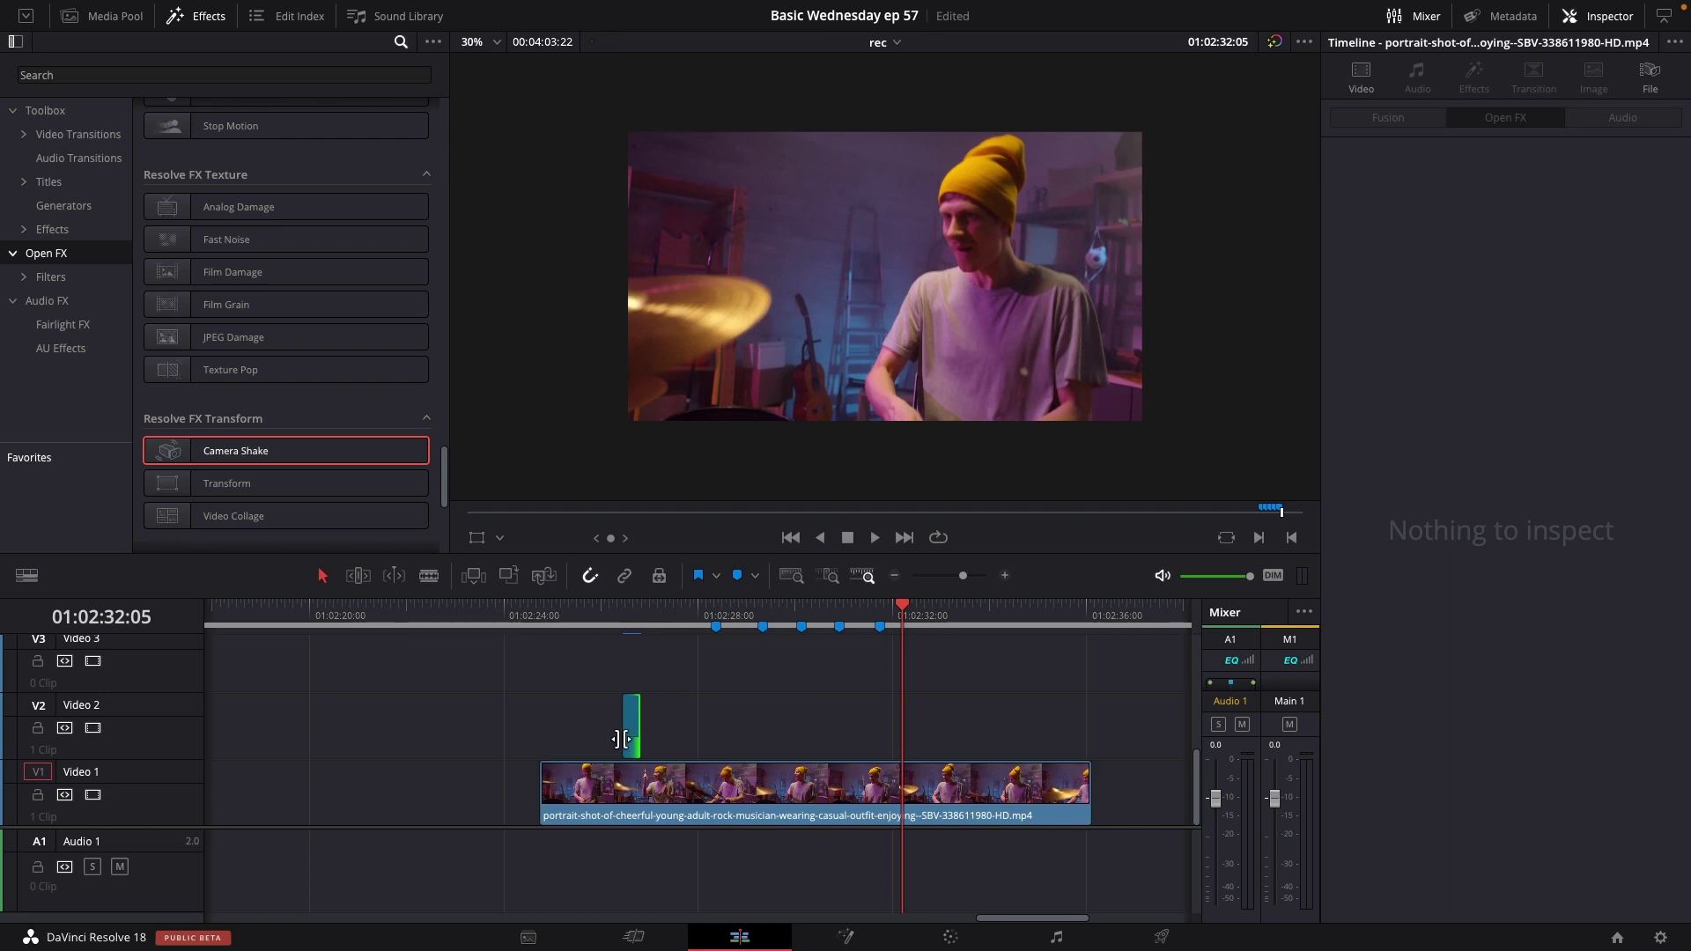
Copy the shake adjustment clip onto each beat marker on Video 2, then play back the section
{"action": "left_click", "coordinate": [630, 737]}
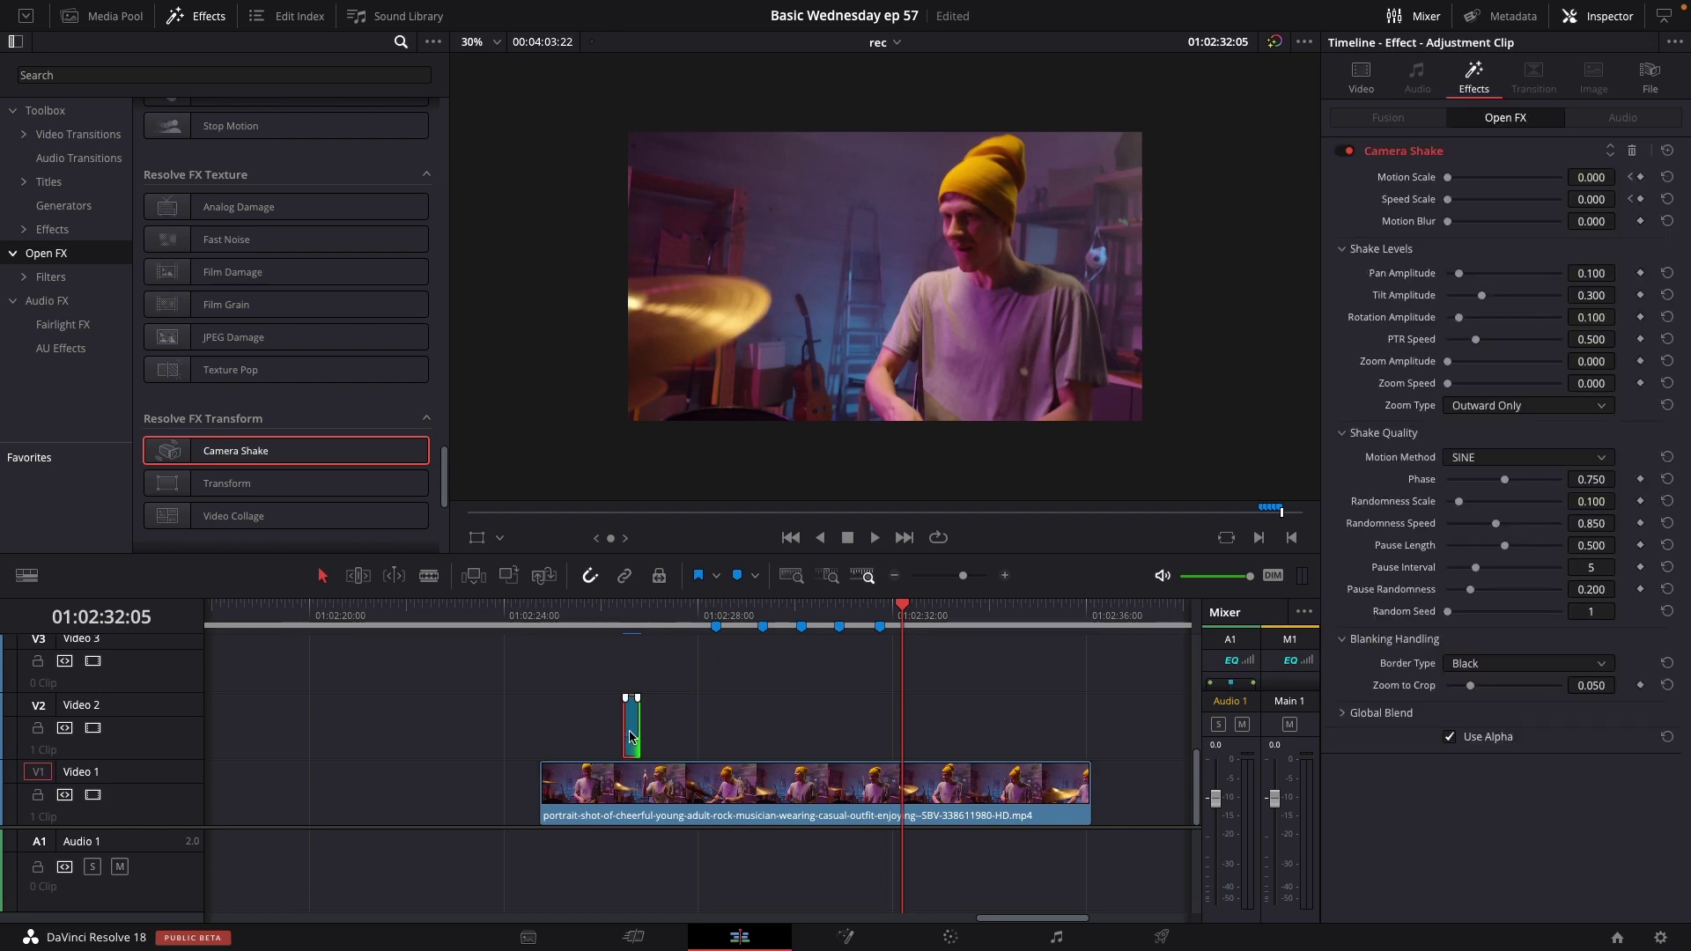
{"action": "left_click_drag", "start_coordinate": [644, 736], "coordinate": [810, 740]}
{"action": "left_click_drag", "start_coordinate": [811, 740], "coordinate": [882, 742]}
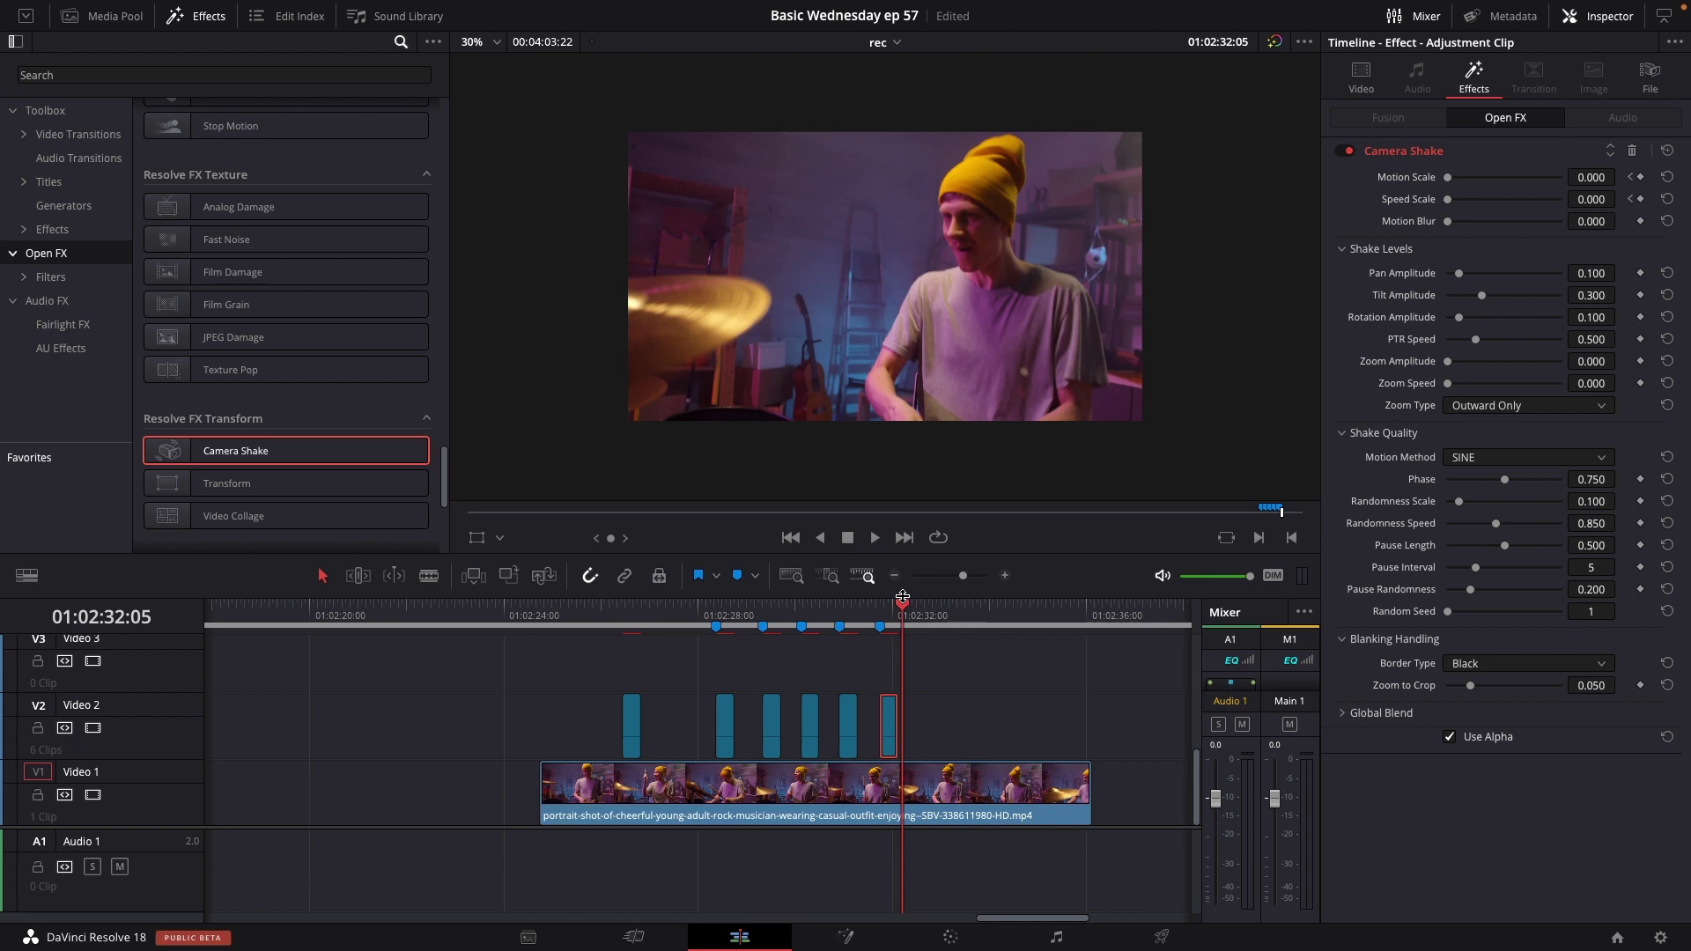
{"action": "left_click_drag", "start_coordinate": [903, 597], "coordinate": [665, 653]}
{"action": "key", "text": "space"}
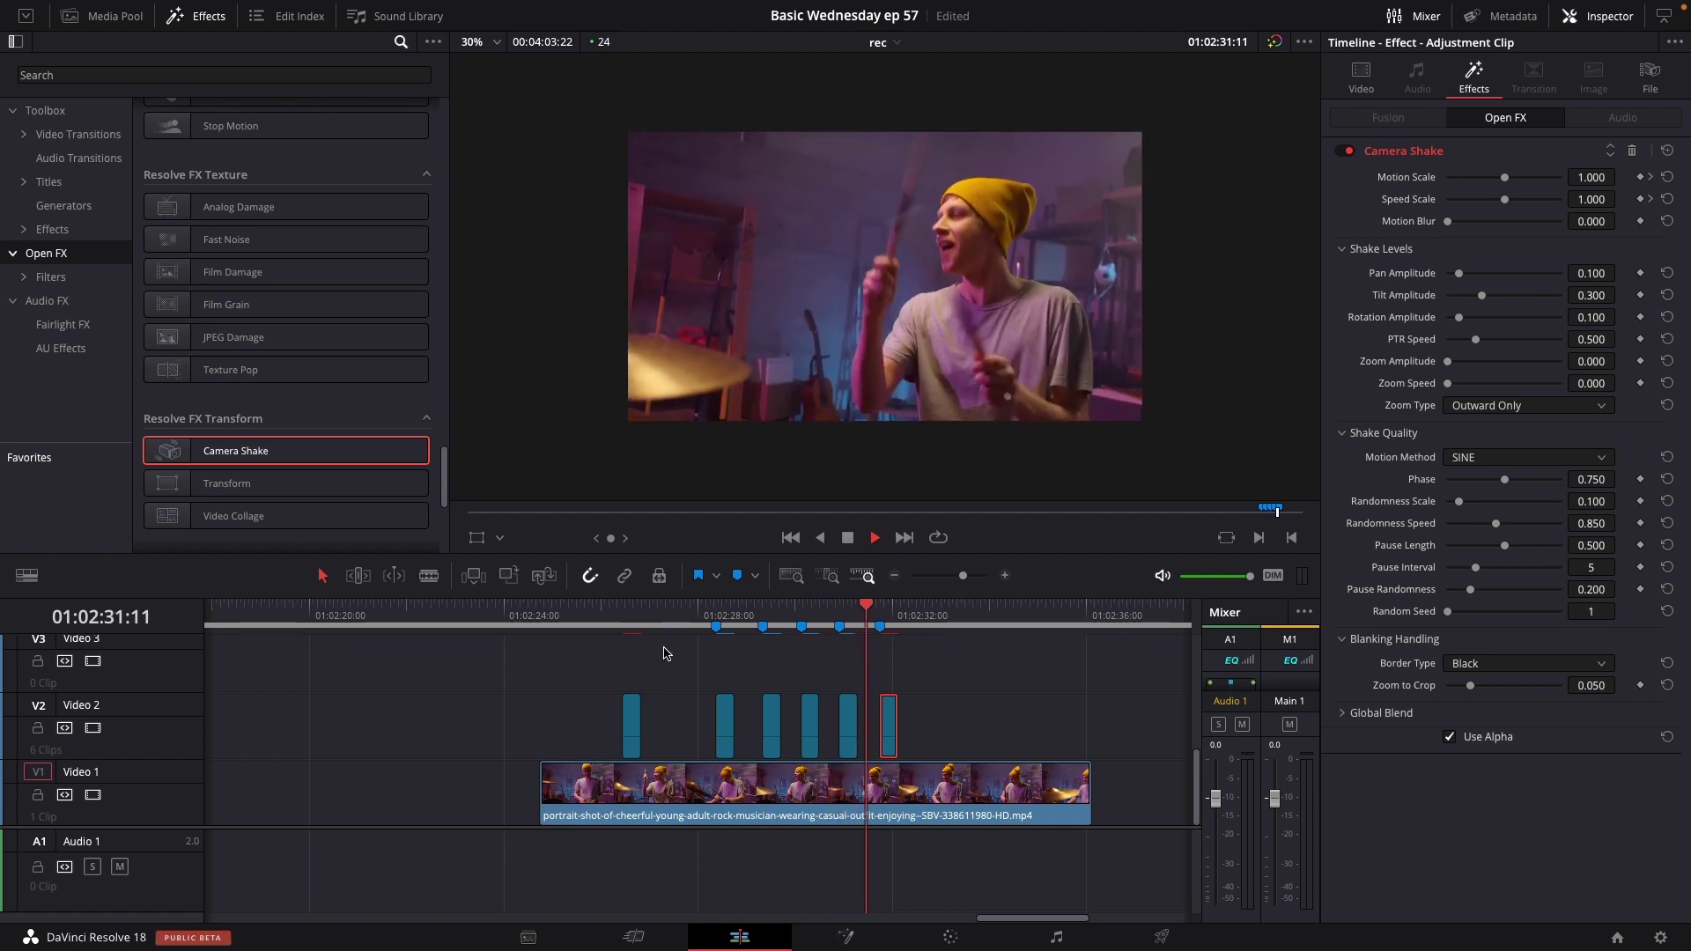
{"action": "key", "text": "space"}
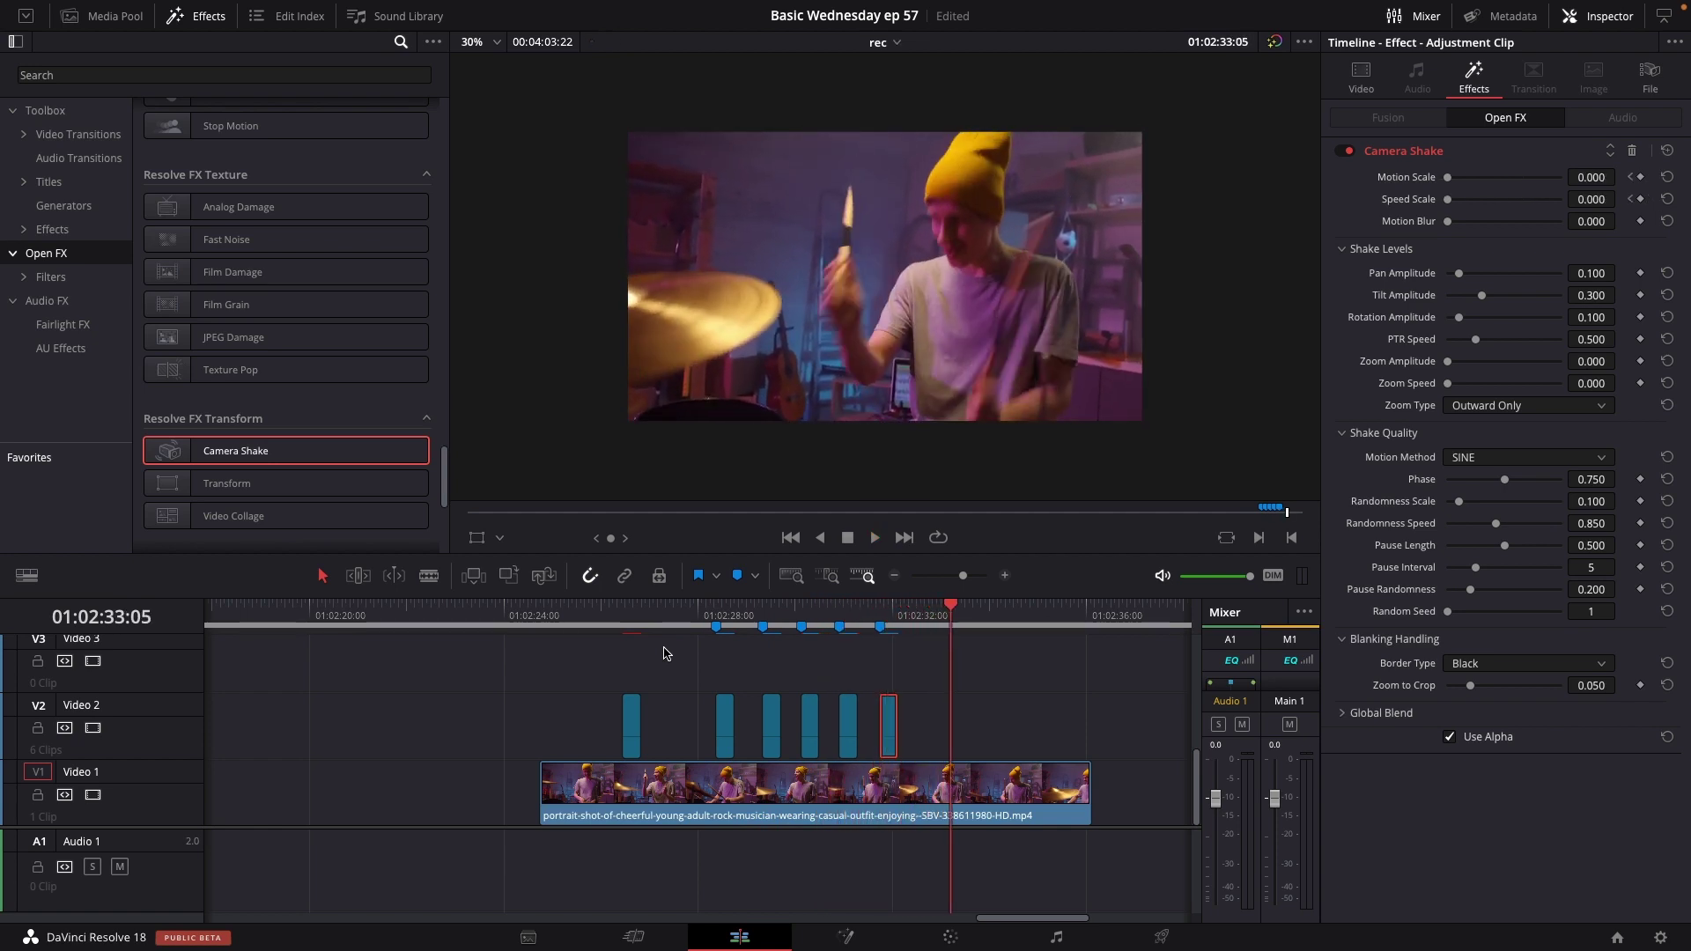